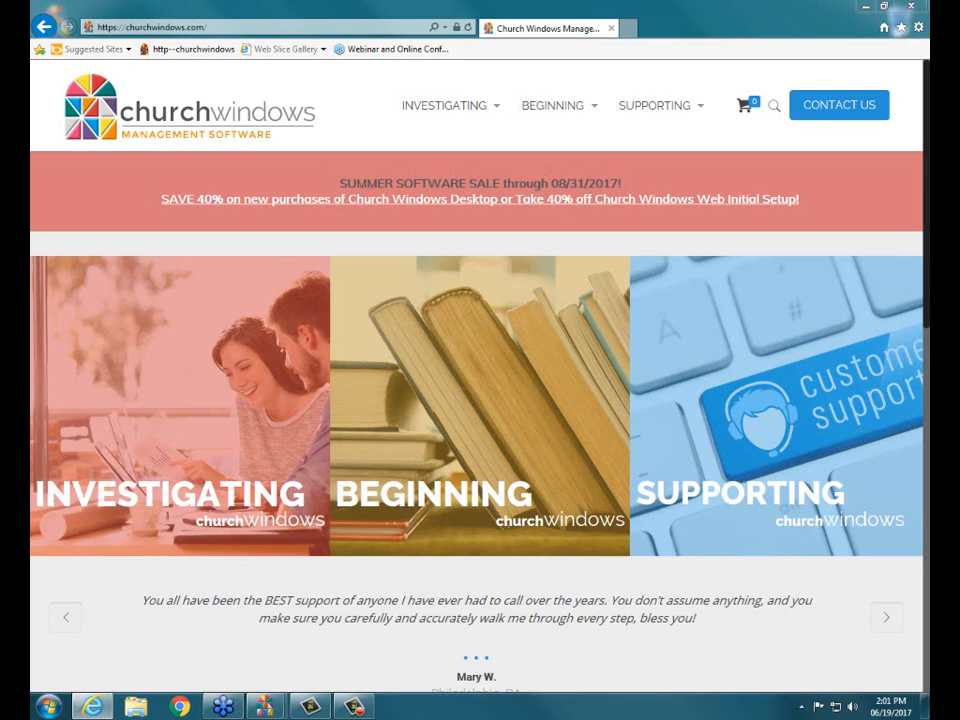
Open the Training Workbooks page on the Church Windows website and review the listed topics from Membership through Accounting.
{"action": "mouse_move", "coordinate": [598, 112]}
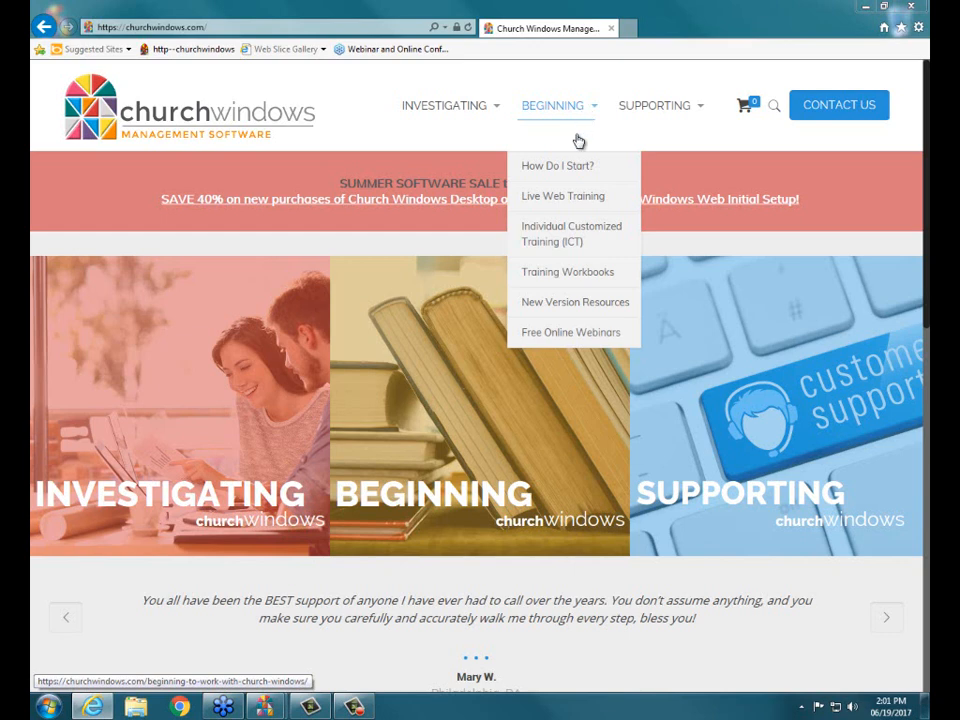
{"action": "left_click", "coordinate": [562, 284]}
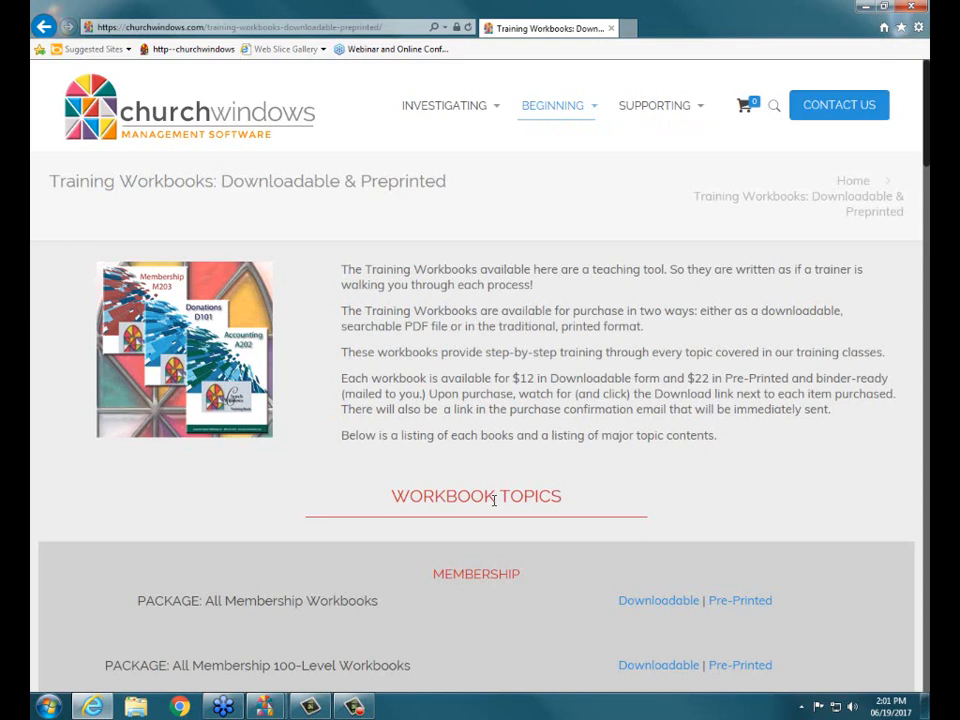
{"action": "scroll", "coordinate": [496, 333], "scroll_direction": "down", "scroll_amount": 3}
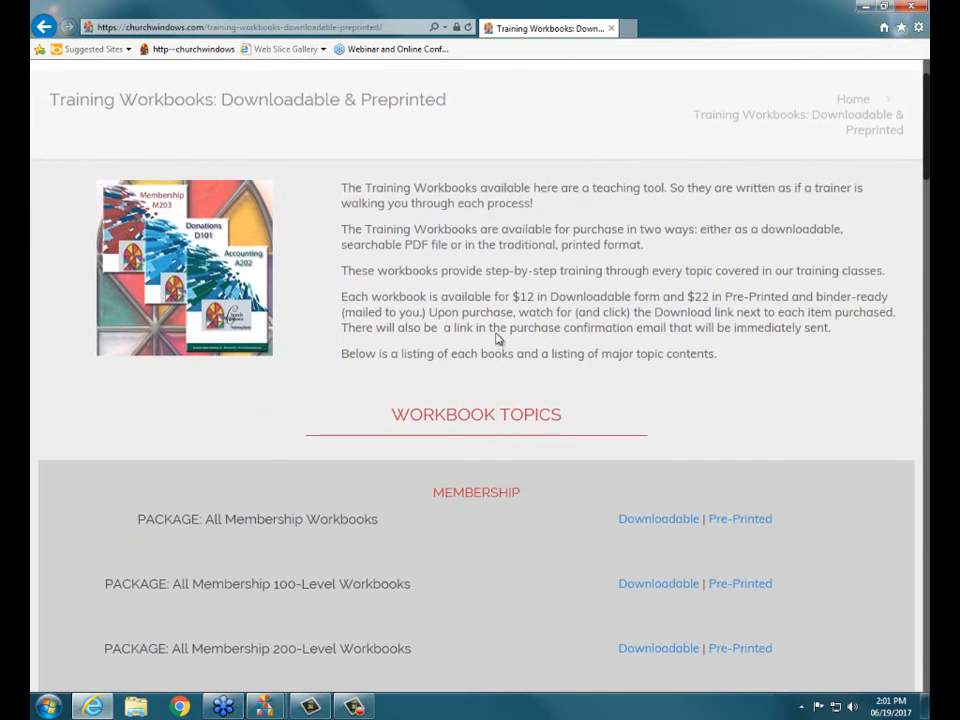
{"action": "scroll", "coordinate": [302, 352], "scroll_direction": "down", "scroll_amount": 2}
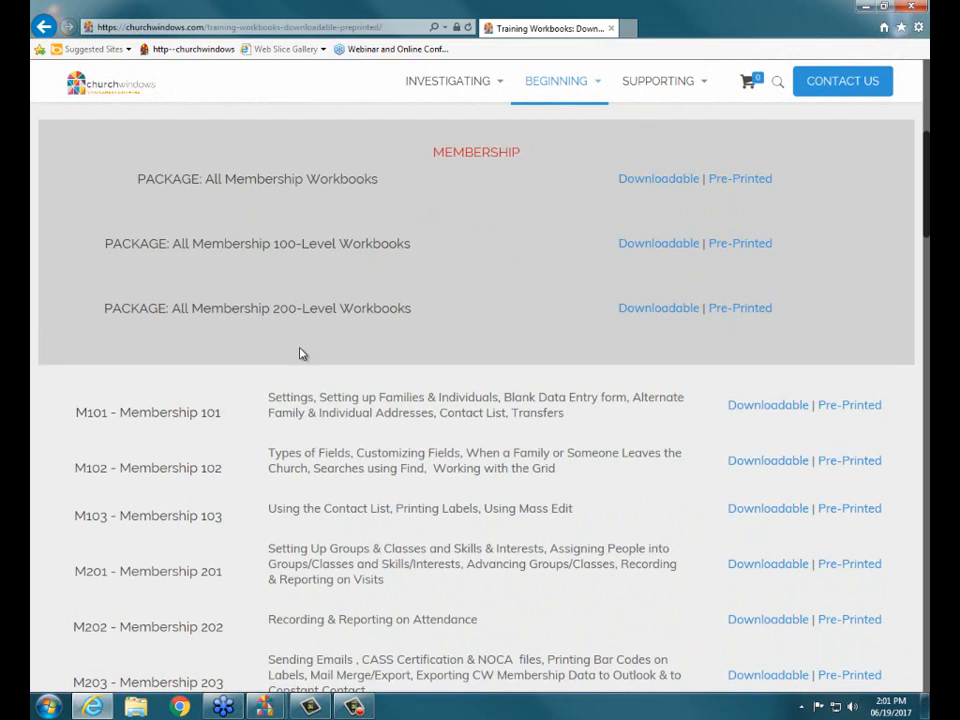
{"action": "scroll", "coordinate": [381, 428], "scroll_direction": "down", "scroll_amount": 1}
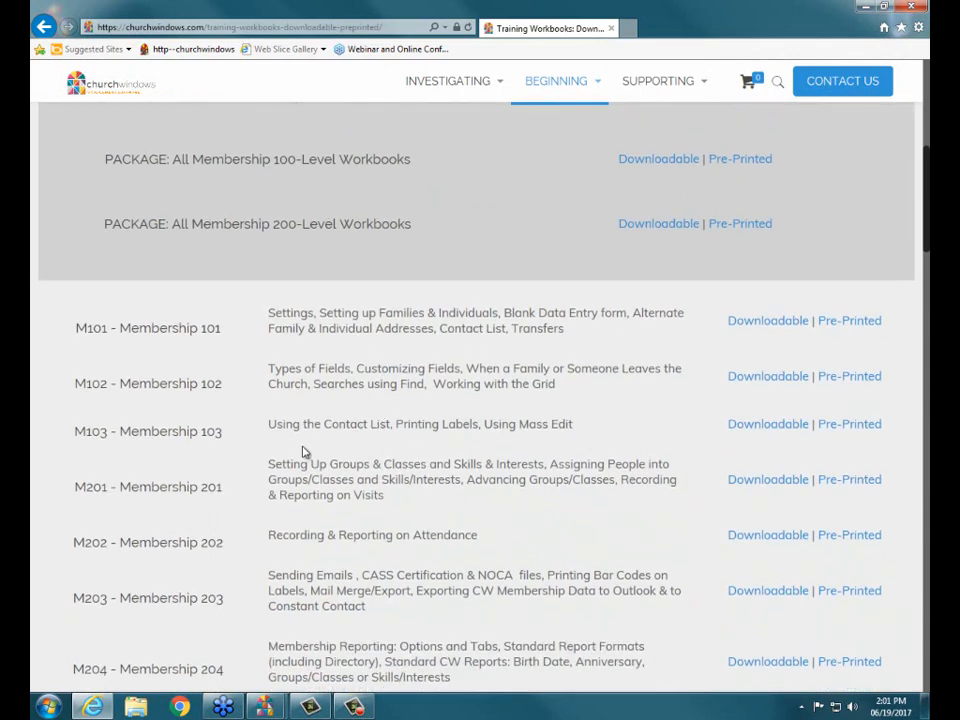
{"action": "scroll", "coordinate": [305, 454], "scroll_direction": "down", "scroll_amount": 6}
{"action": "scroll", "coordinate": [305, 454], "scroll_direction": "down", "scroll_amount": 6}
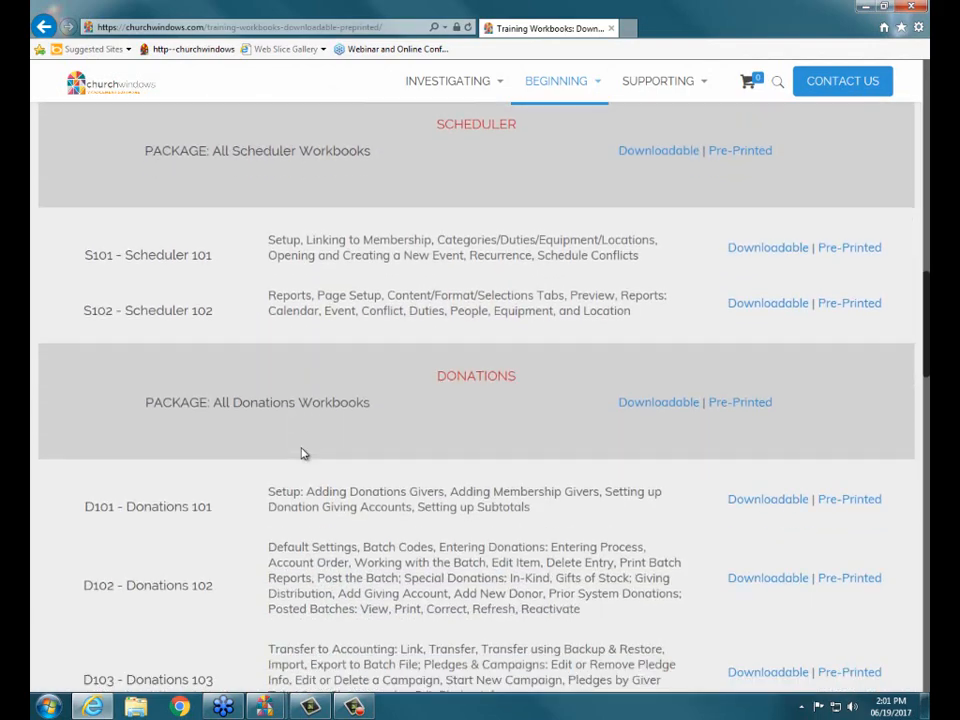
{"action": "scroll", "coordinate": [394, 271], "scroll_direction": "down", "scroll_amount": 8}
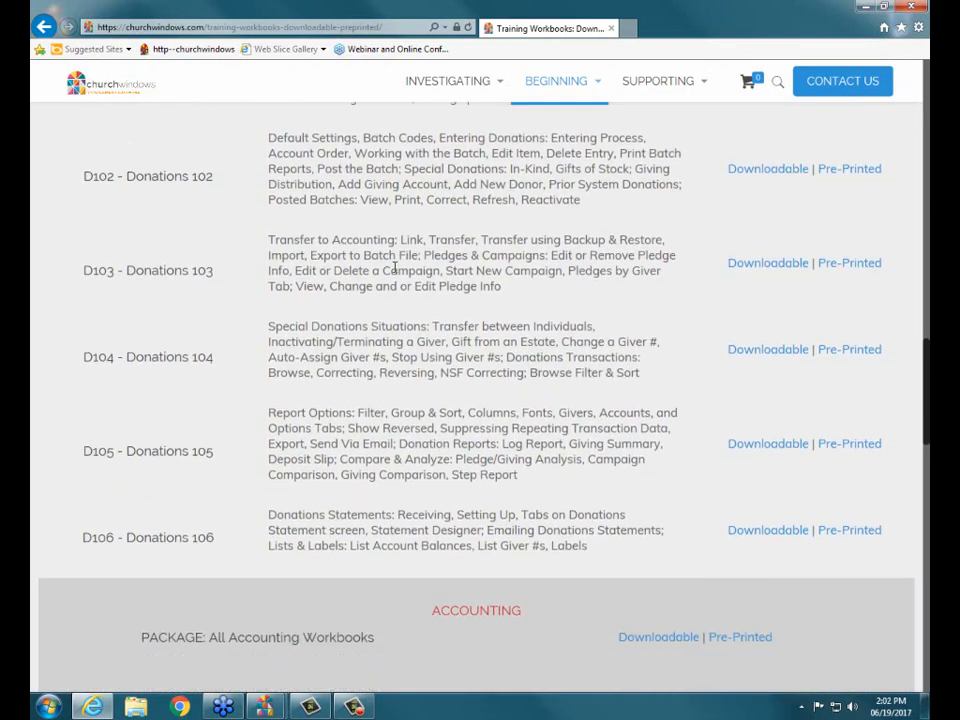
{"action": "scroll", "coordinate": [394, 271], "scroll_direction": "down", "scroll_amount": 1}
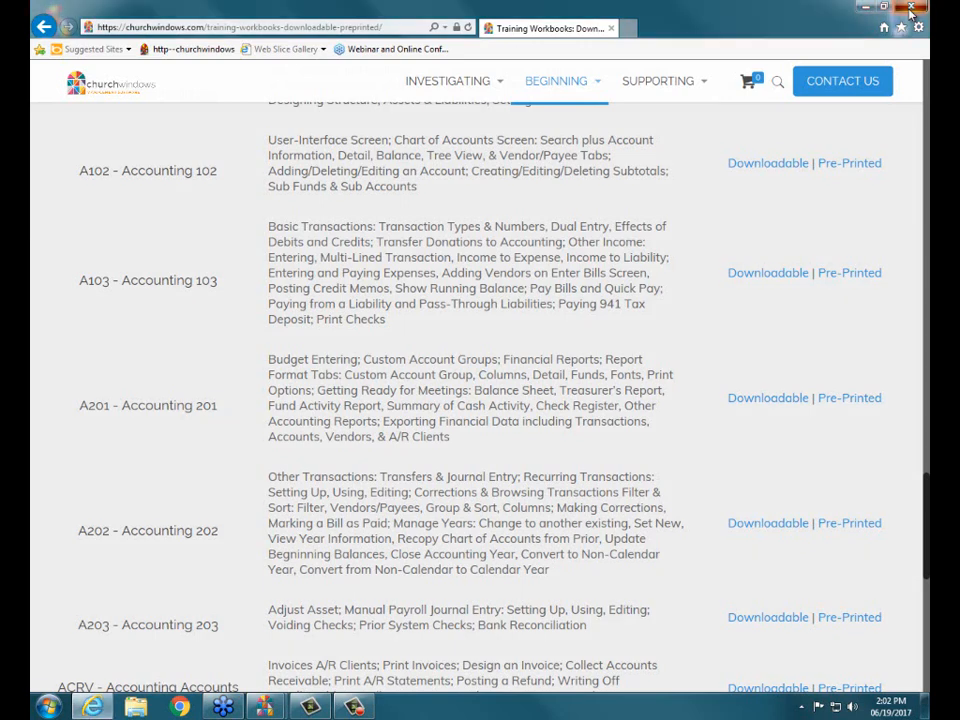
Return to the website's home page and reopen the Training Workbooks page to examine the Accounting workbook topics.
{"action": "mouse_move", "coordinate": [548, 88]}
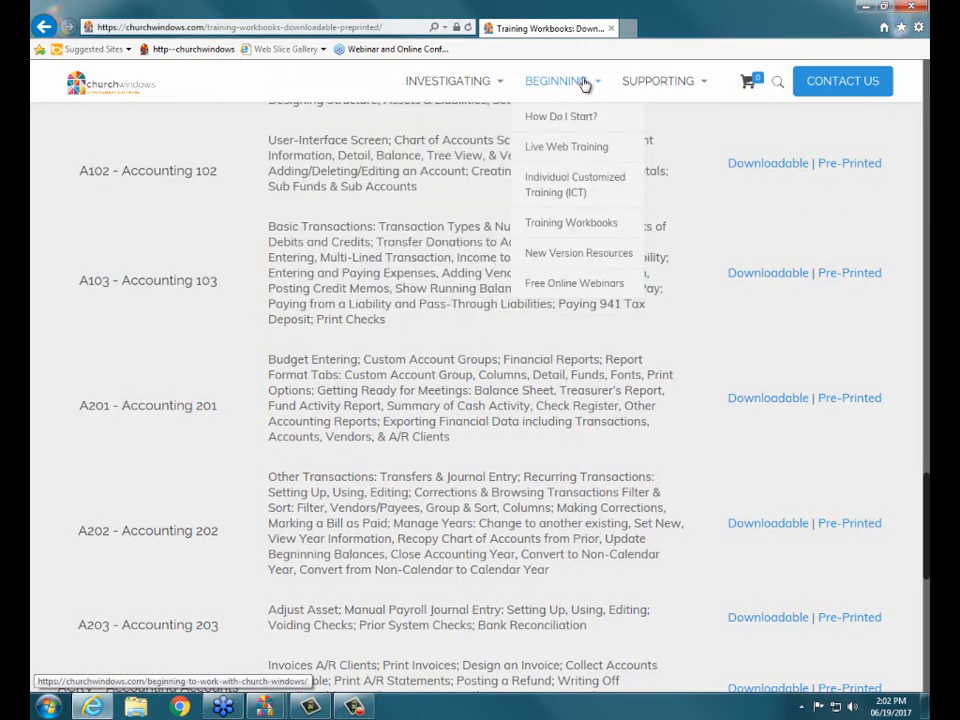
{"action": "left_click", "coordinate": [90, 92]}
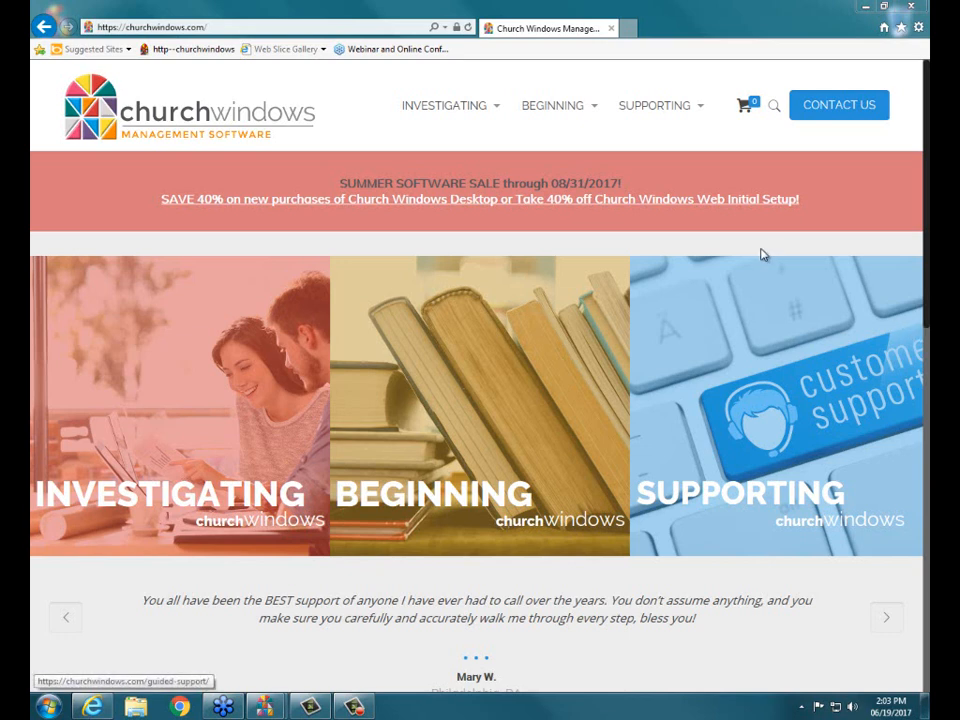
{"action": "mouse_move", "coordinate": [526, 110]}
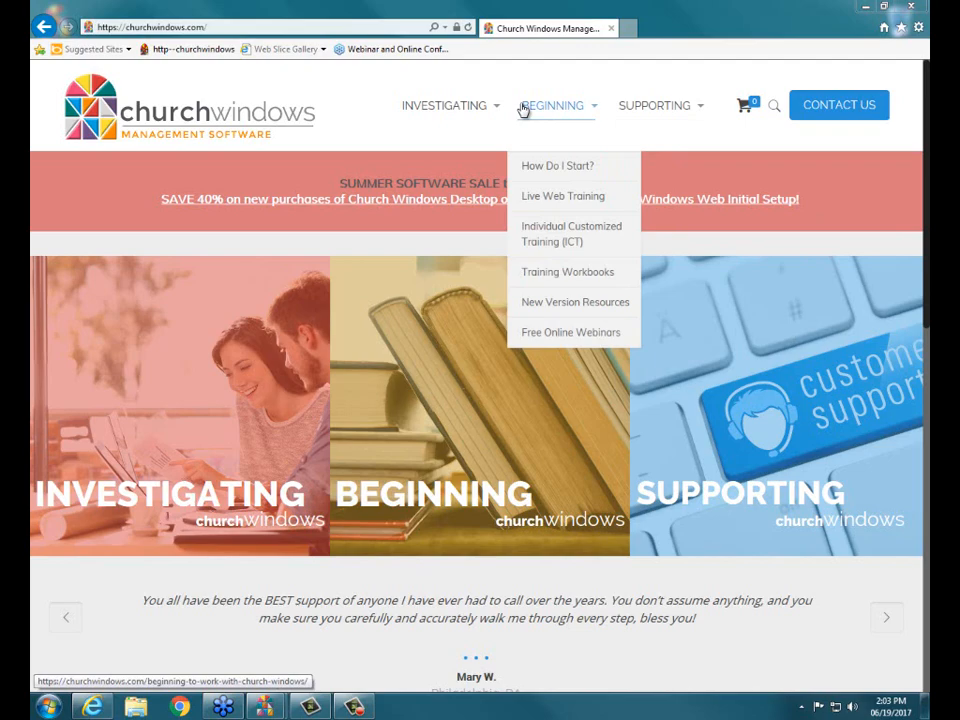
{"action": "left_click", "coordinate": [540, 276]}
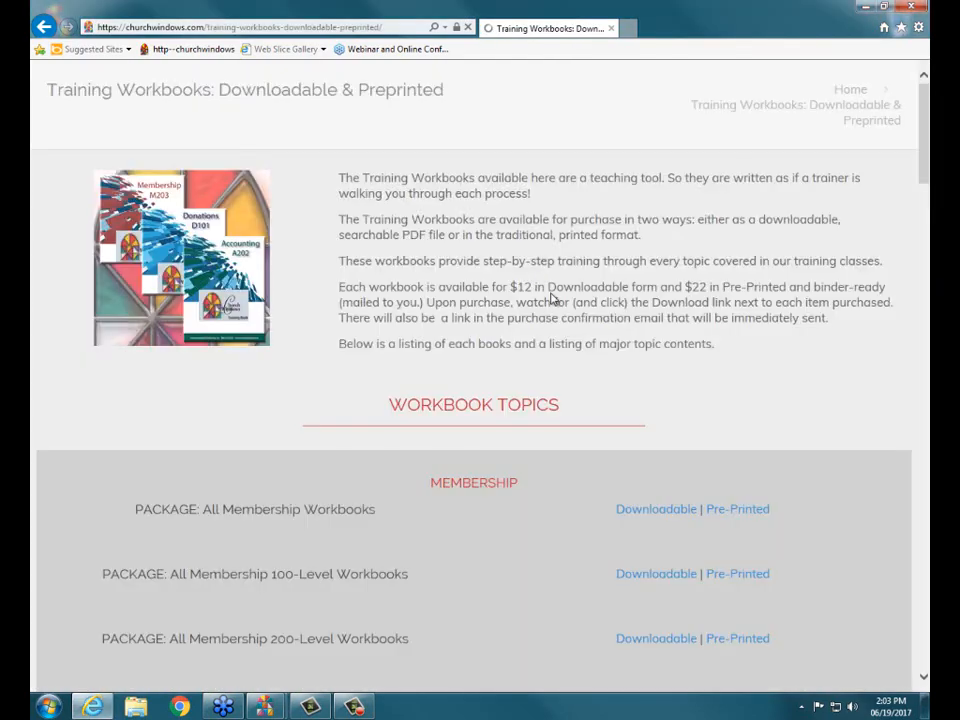
{"action": "scroll", "coordinate": [551, 300], "scroll_direction": "down", "scroll_amount": 20}
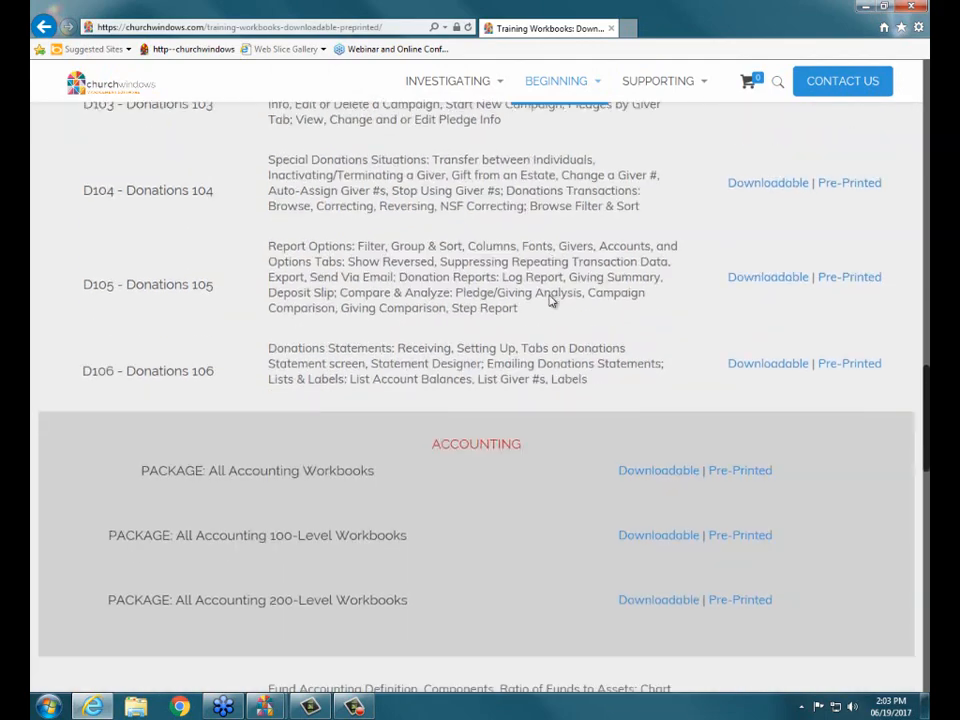
{"action": "scroll", "coordinate": [551, 300], "scroll_direction": "down", "scroll_amount": 5}
{"action": "scroll", "coordinate": [180, 345], "scroll_direction": "down", "scroll_amount": 1}
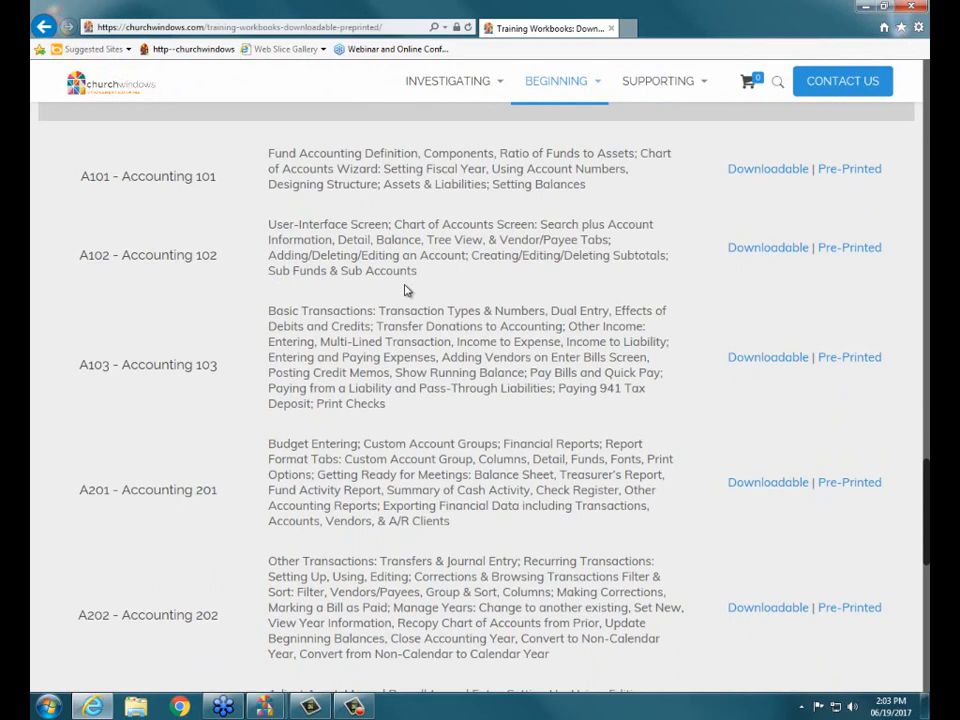
Close the browser, switch to the Church Windows software, and open the Accounting module in a maximized window.
{"action": "left_click", "coordinate": [914, 7]}
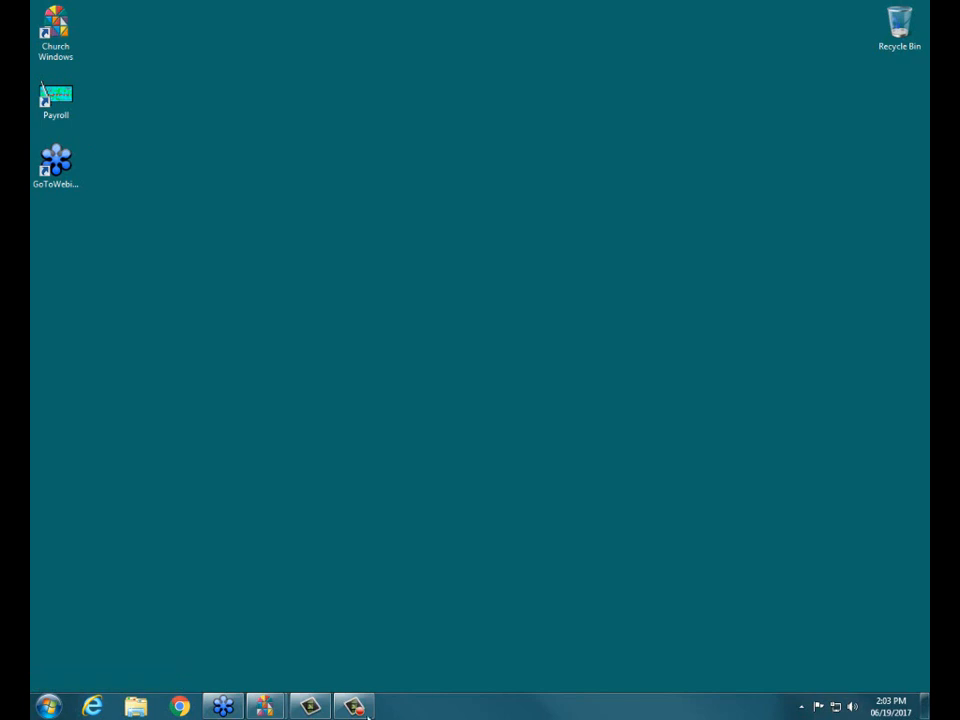
{"action": "mouse_move", "coordinate": [265, 708]}
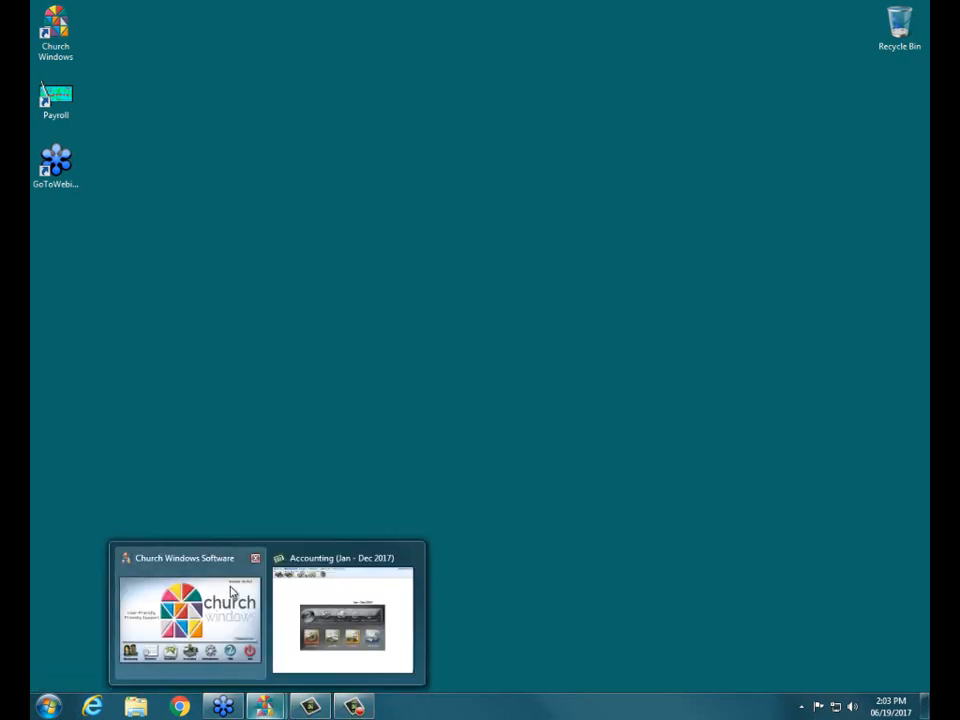
{"action": "left_click", "coordinate": [213, 577]}
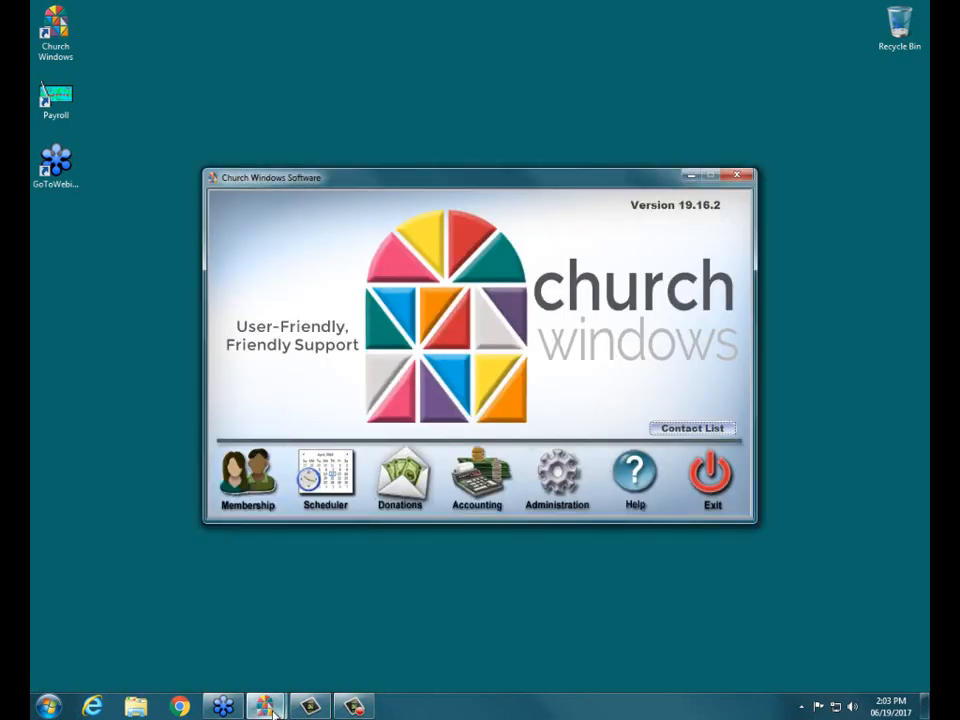
{"action": "mouse_move", "coordinate": [271, 713]}
{"action": "left_click", "coordinate": [283, 557]}
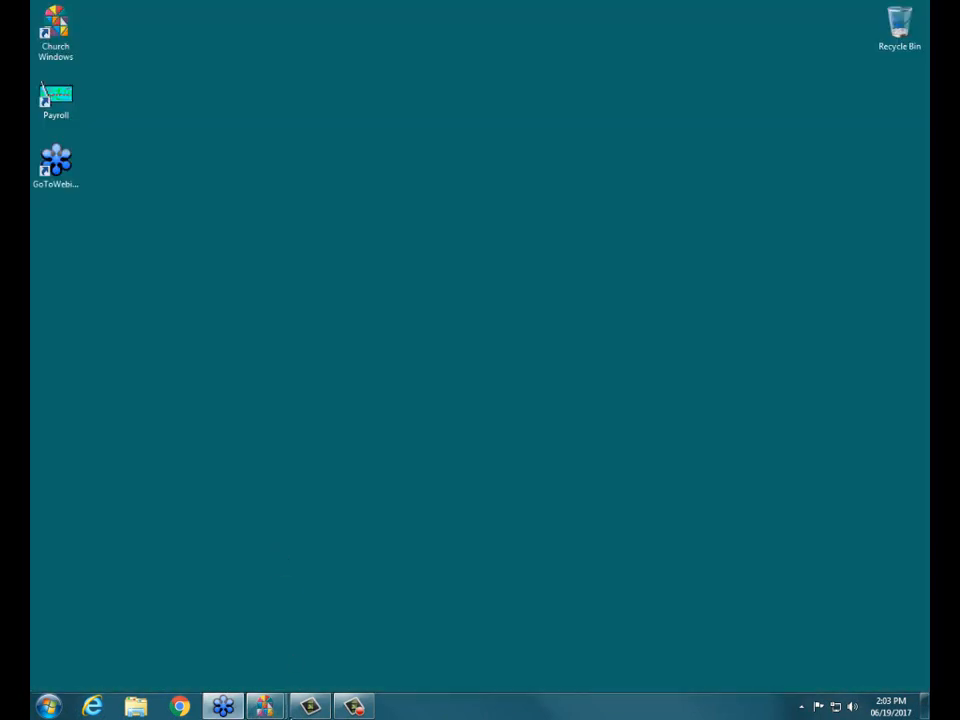
{"action": "left_click", "coordinate": [184, 568]}
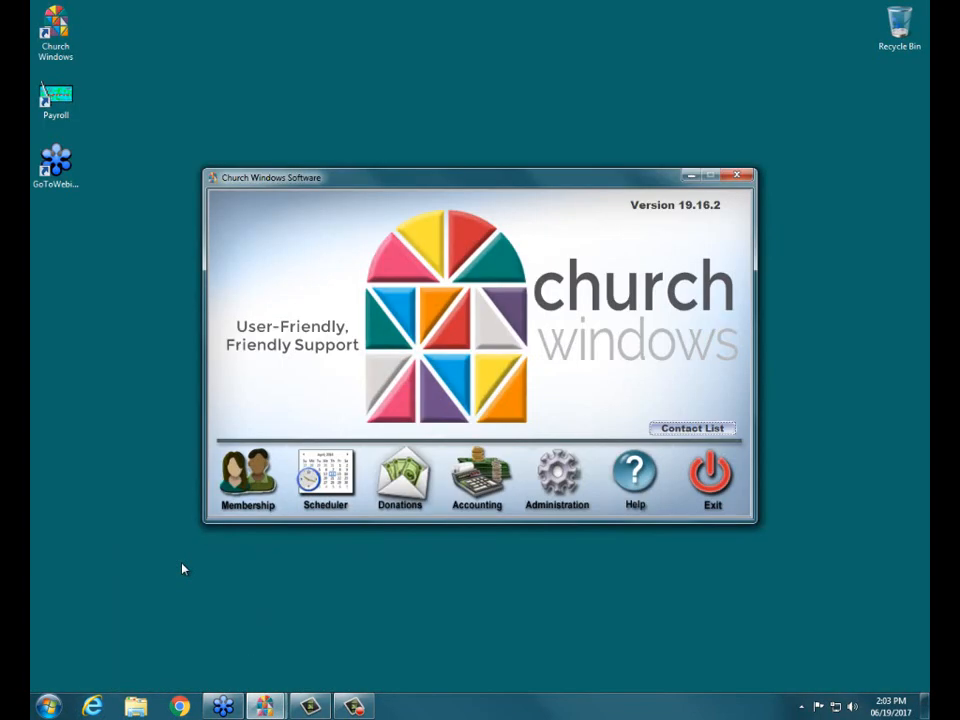
{"action": "left_click", "coordinate": [470, 486]}
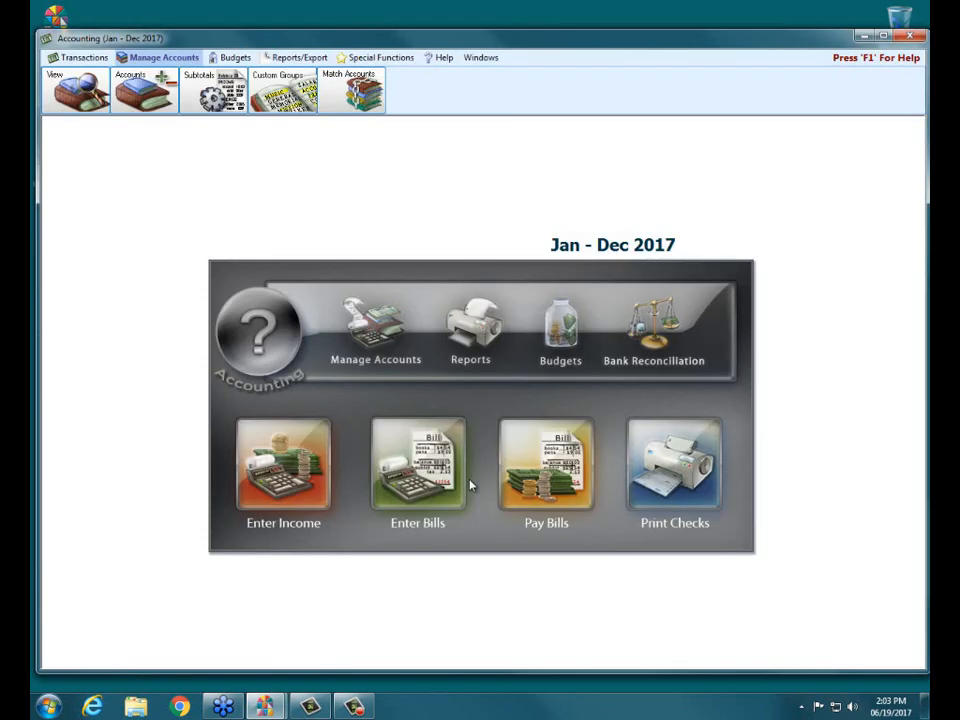
{"action": "left_click", "coordinate": [881, 37]}
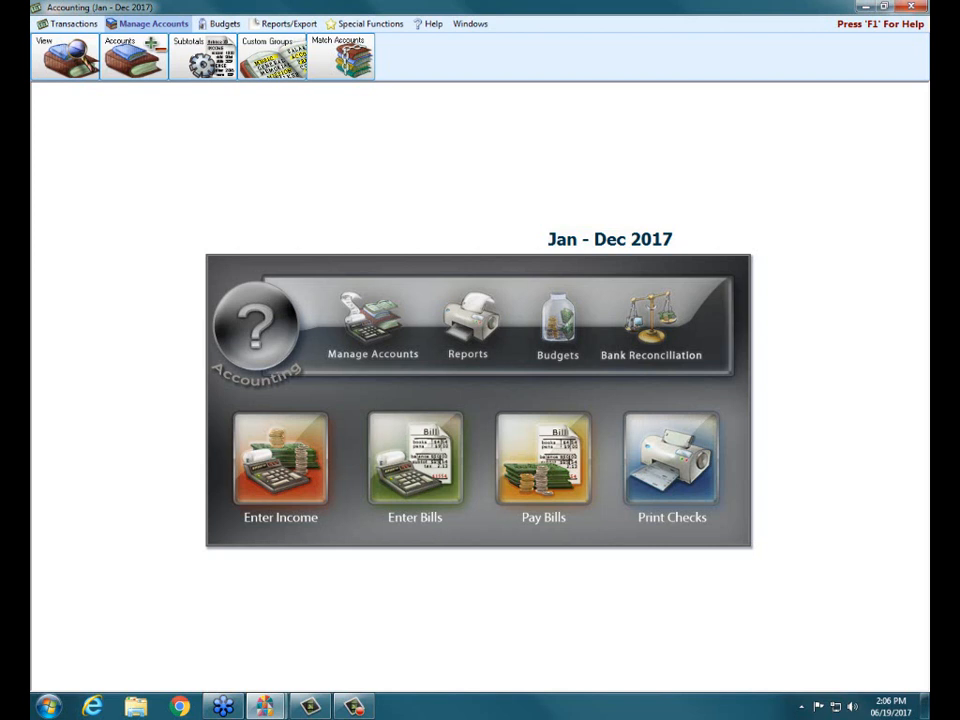
Start a new main fund named "Building Renovation Fund", keeping the suggested fund balance account name.
{"action": "left_click", "coordinate": [141, 67]}
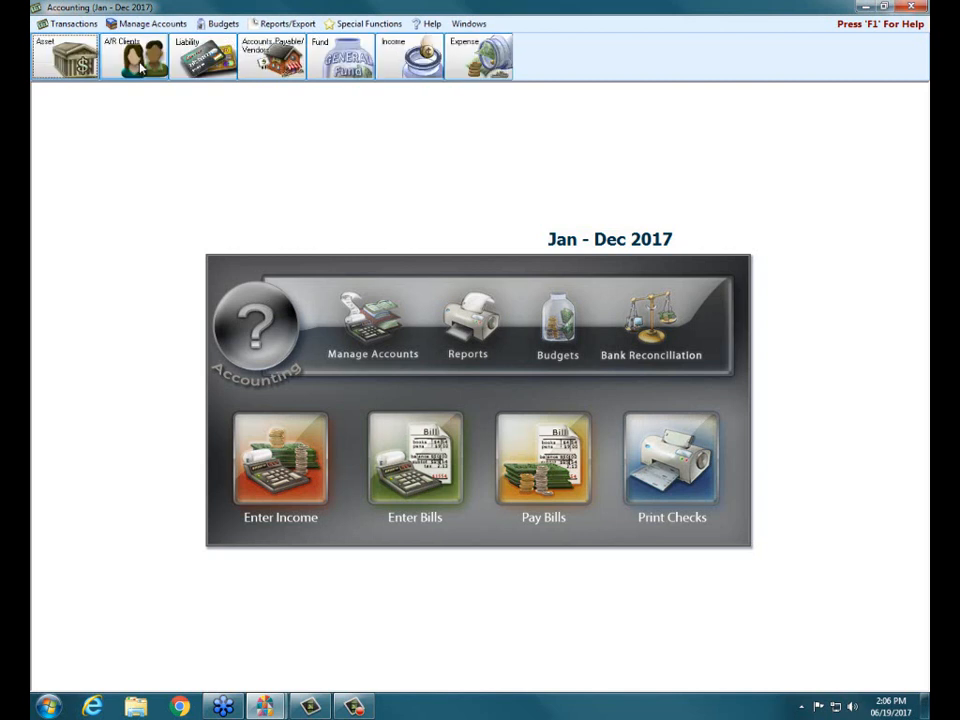
{"action": "left_click", "coordinate": [349, 56]}
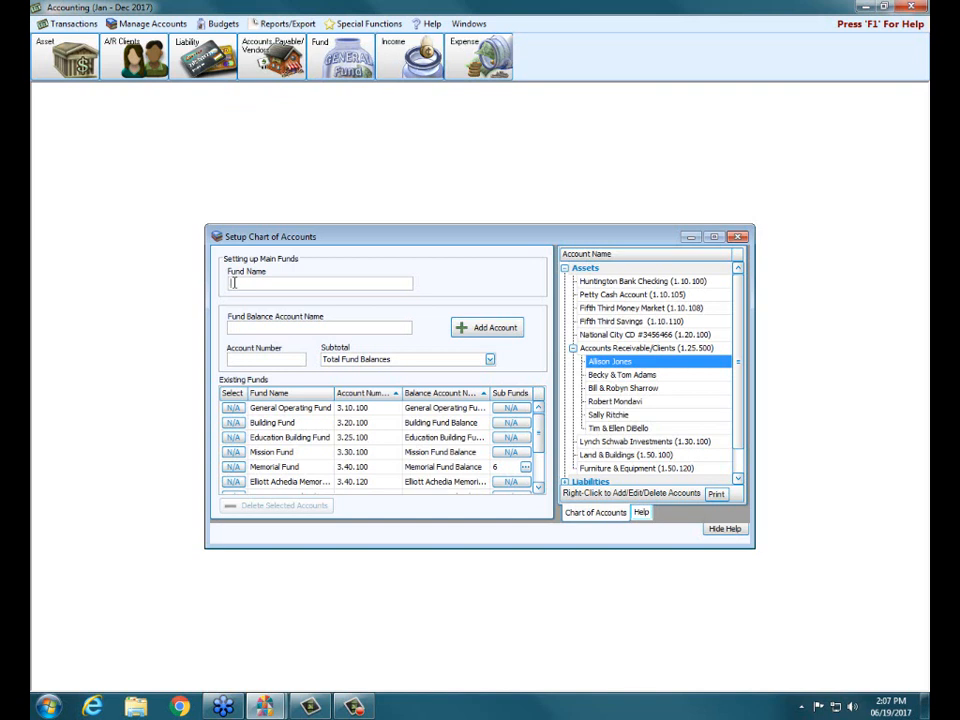
{"action": "type", "text": "Building F"}
{"action": "type", "text": "enovation Fund"}
{"action": "key", "text": "Tab"}
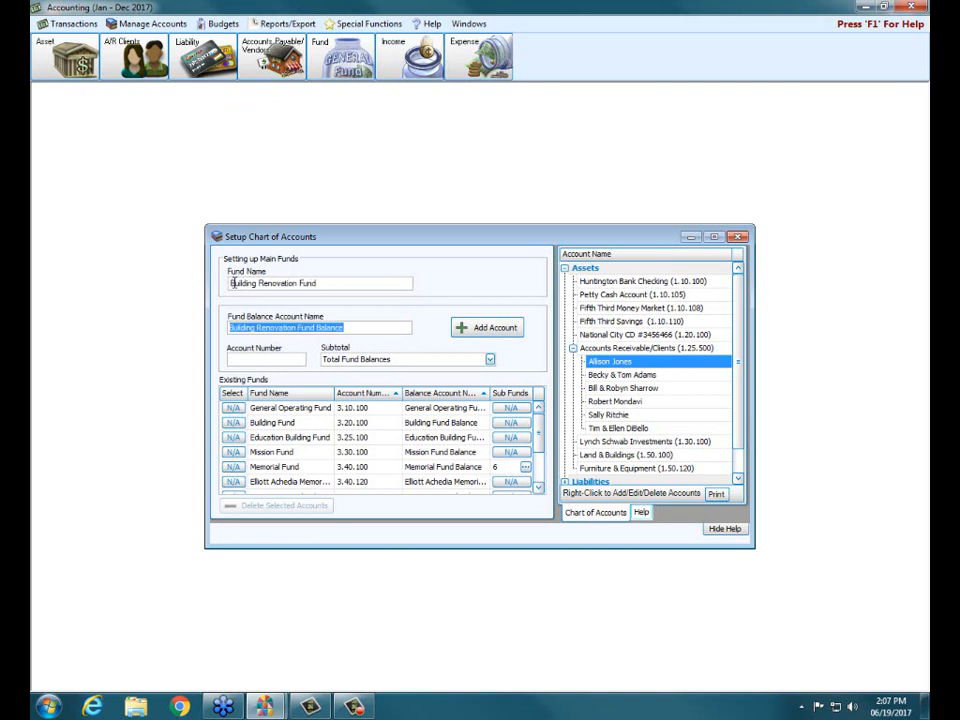
{"action": "key", "text": "Tab"}
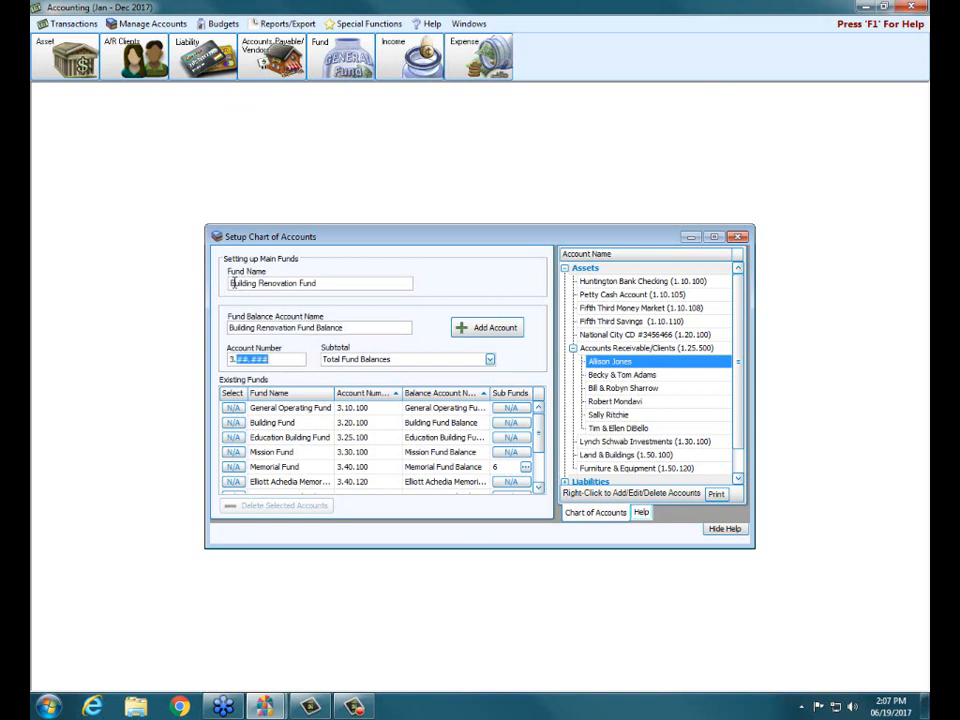
Number the new fund 3.25.200, keep its subtotal as Total Fund Balances, and add the account.
{"action": "type", "text": "25.200"}
{"action": "left_click", "coordinate": [490, 359]}
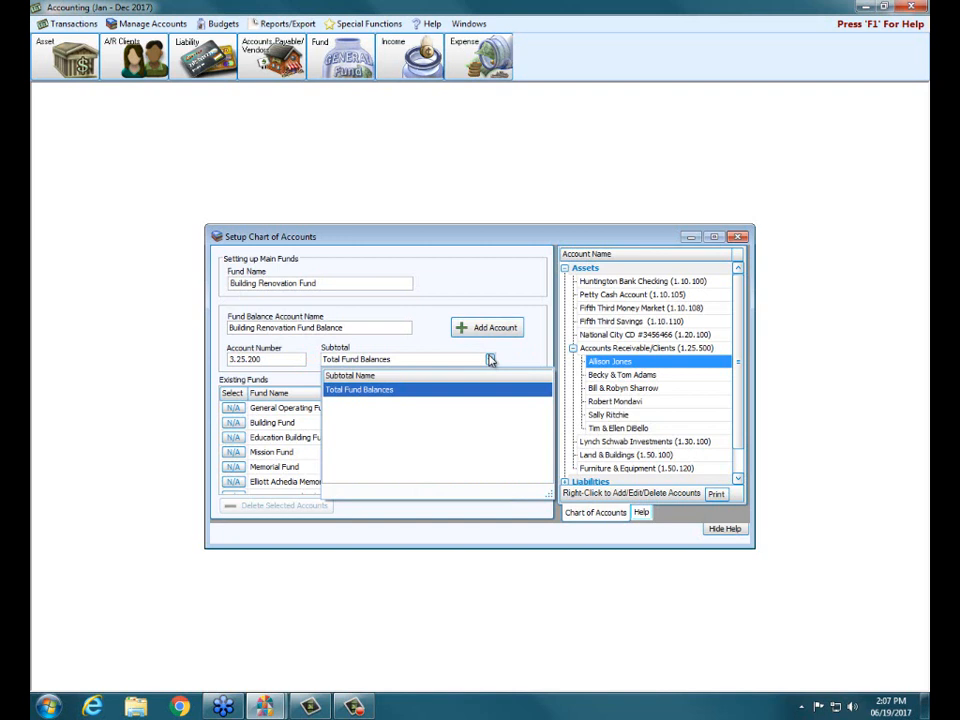
{"action": "left_click", "coordinate": [407, 359]}
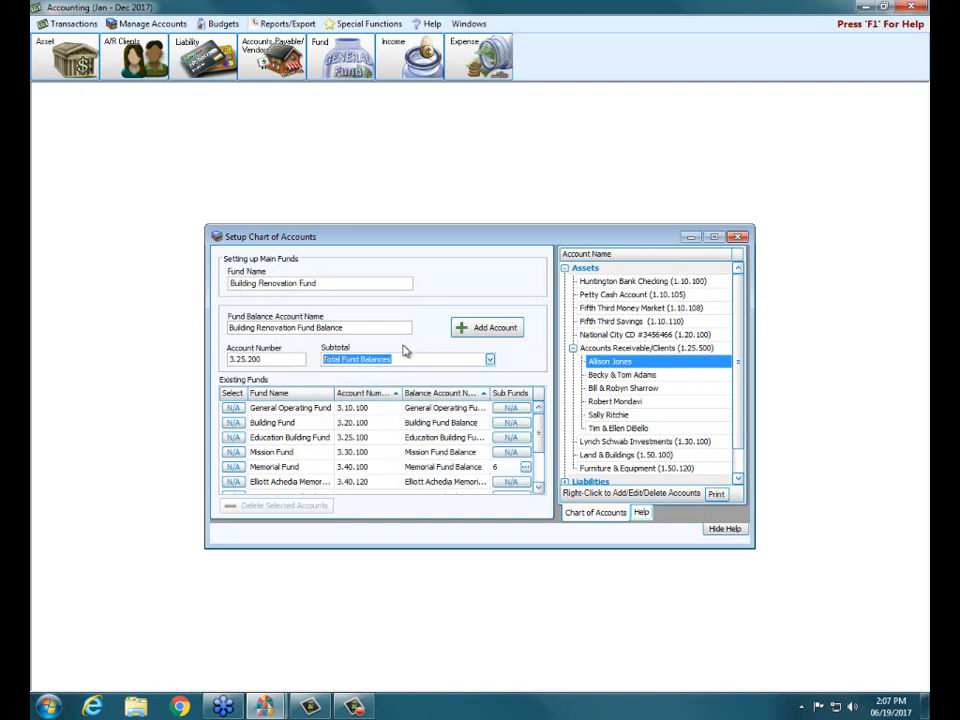
{"action": "left_click", "coordinate": [494, 333]}
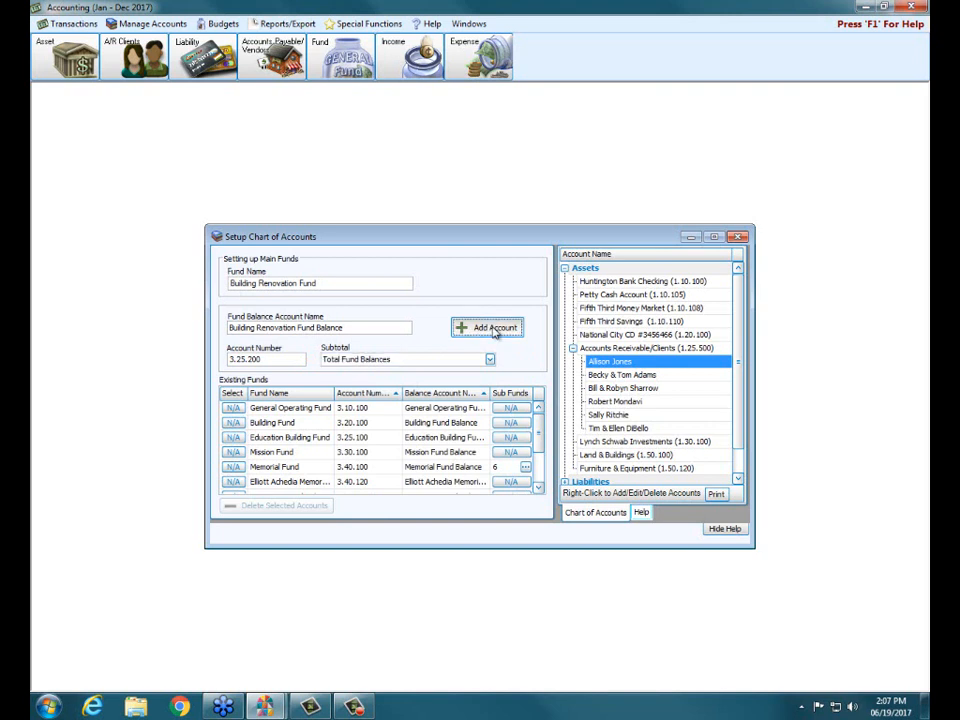
{"action": "left_click", "coordinate": [494, 330]}
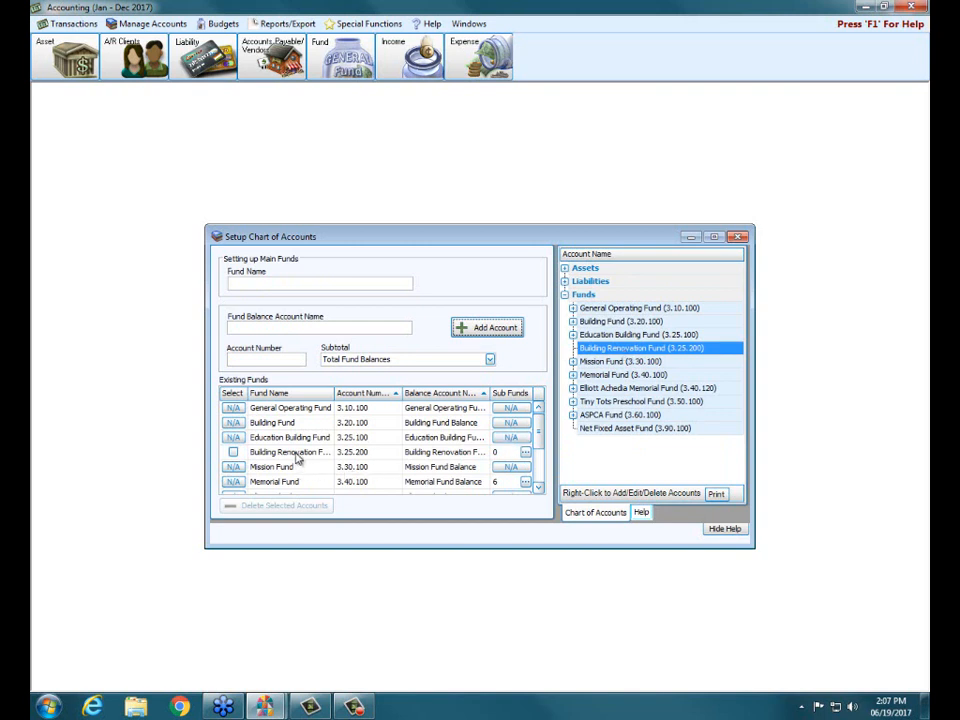
Look through the existing funds list and select the Building Renovation Fund entry.
{"action": "left_click", "coordinate": [538, 487]}
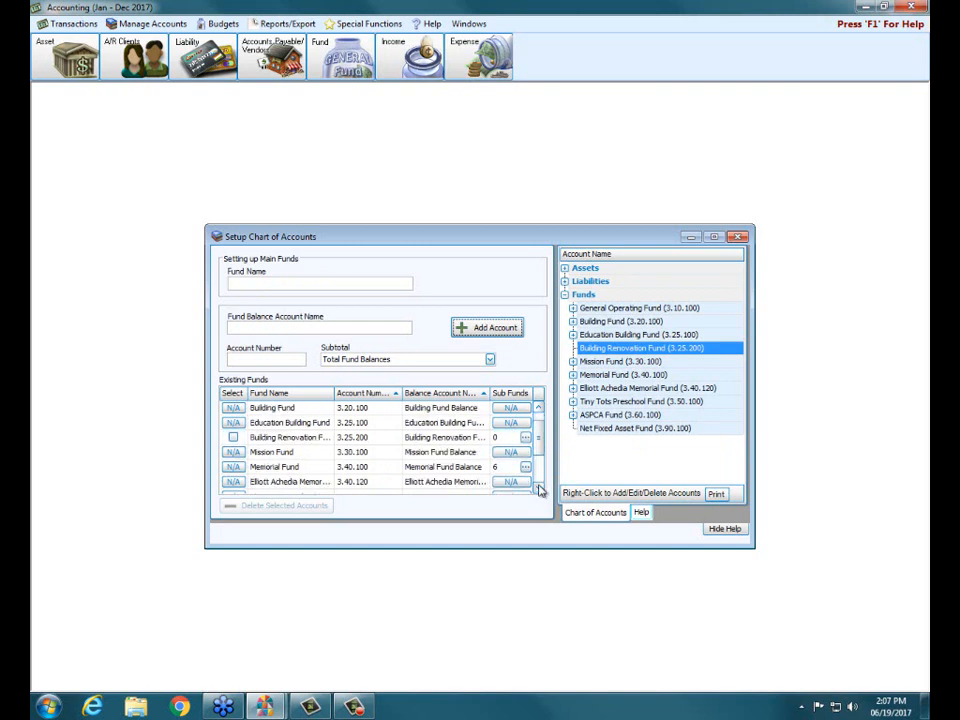
{"action": "left_click", "coordinate": [539, 487]}
{"action": "left_click", "coordinate": [539, 487]}
{"action": "left_click", "coordinate": [539, 487]}
{"action": "left_click_drag", "start_coordinate": [539, 473], "coordinate": [536, 438]}
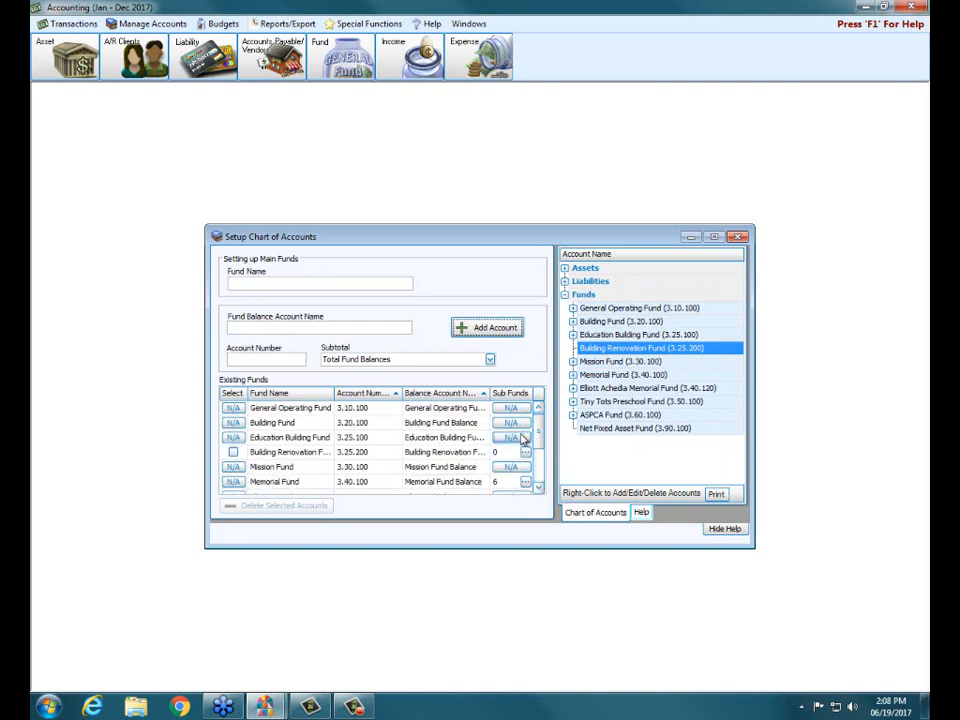
{"action": "left_click", "coordinate": [287, 454]}
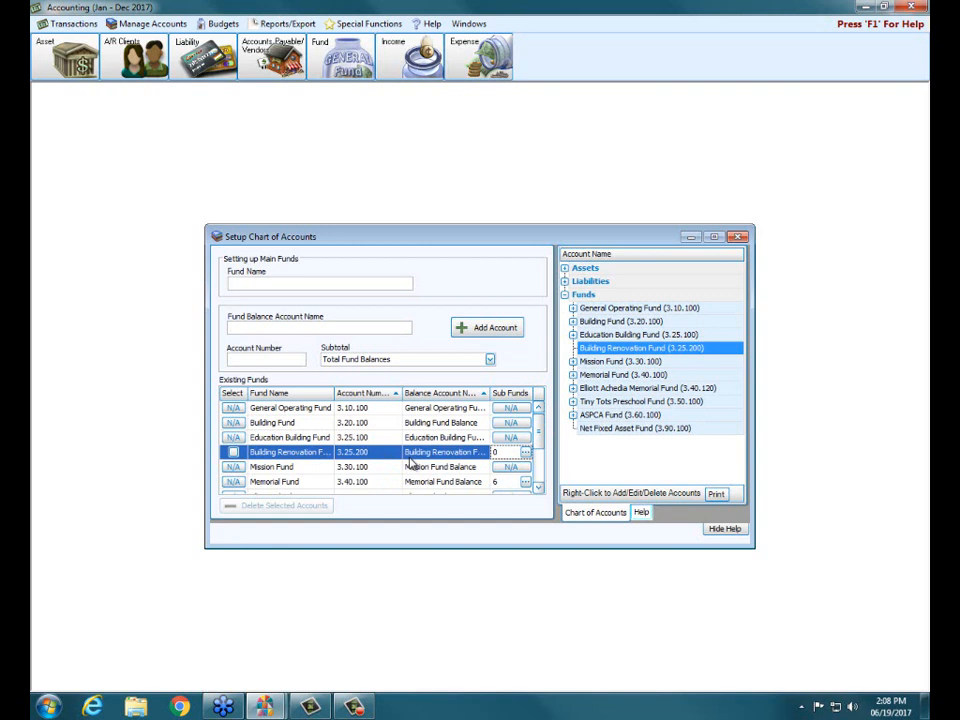
Try to add sub funds to the General Operating Fund, dismiss the notice, and select the Memorial Fund for comparison.
{"action": "left_click", "coordinate": [510, 409]}
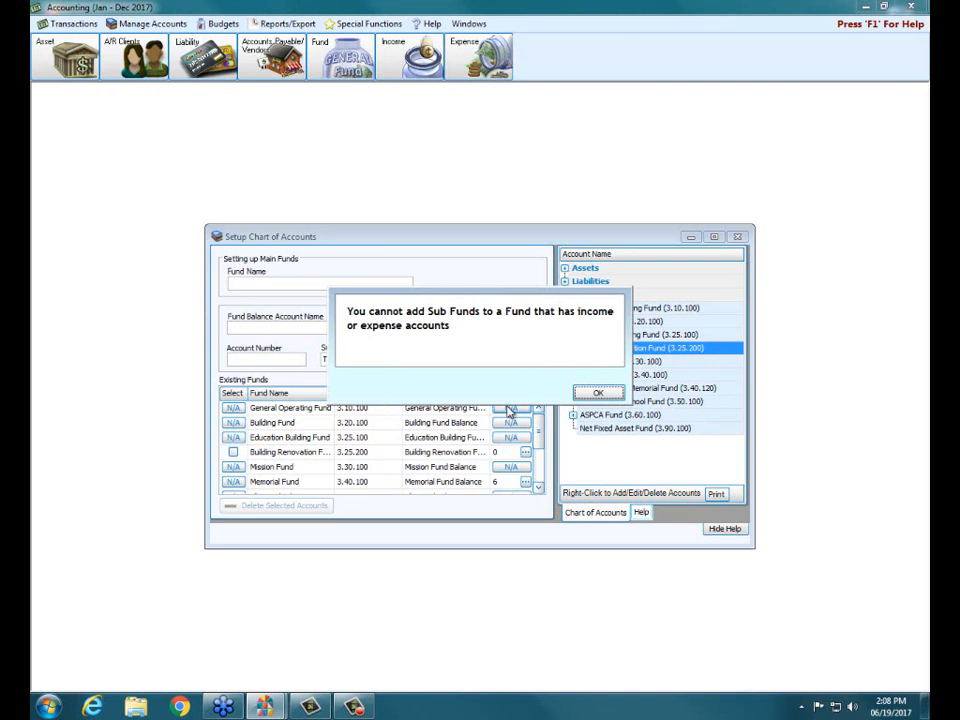
{"action": "left_click", "coordinate": [585, 392]}
{"action": "left_click", "coordinate": [428, 484]}
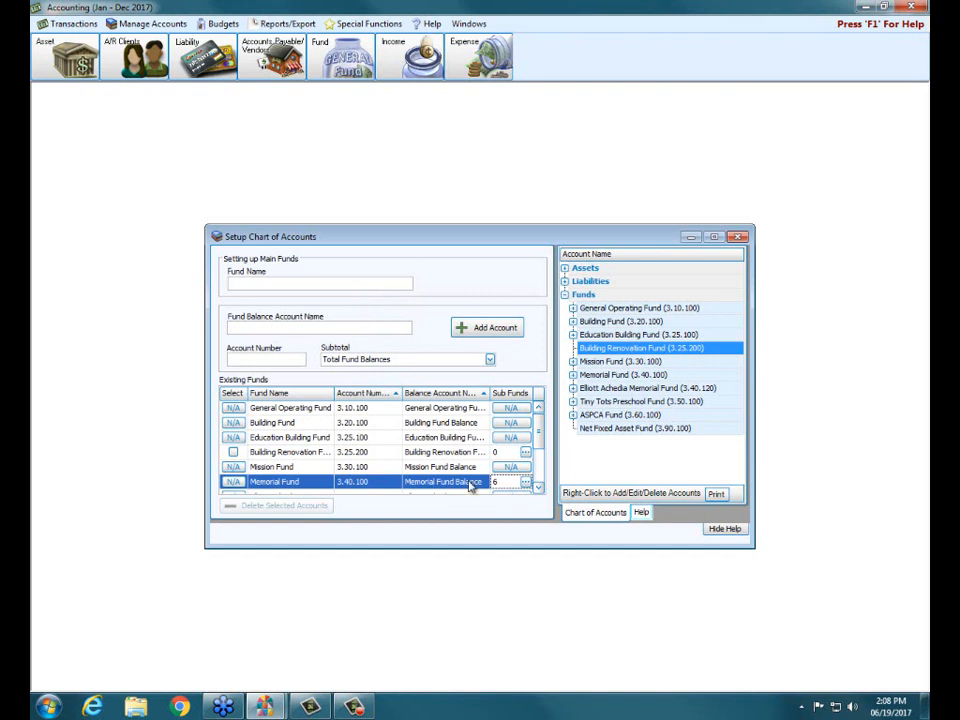
Add a sub fund named "Church Repair & Renovation Fund" to the Building Renovation Fund, numbered 3.25.205, keeping the suggested balance name.
{"action": "left_click", "coordinate": [431, 457]}
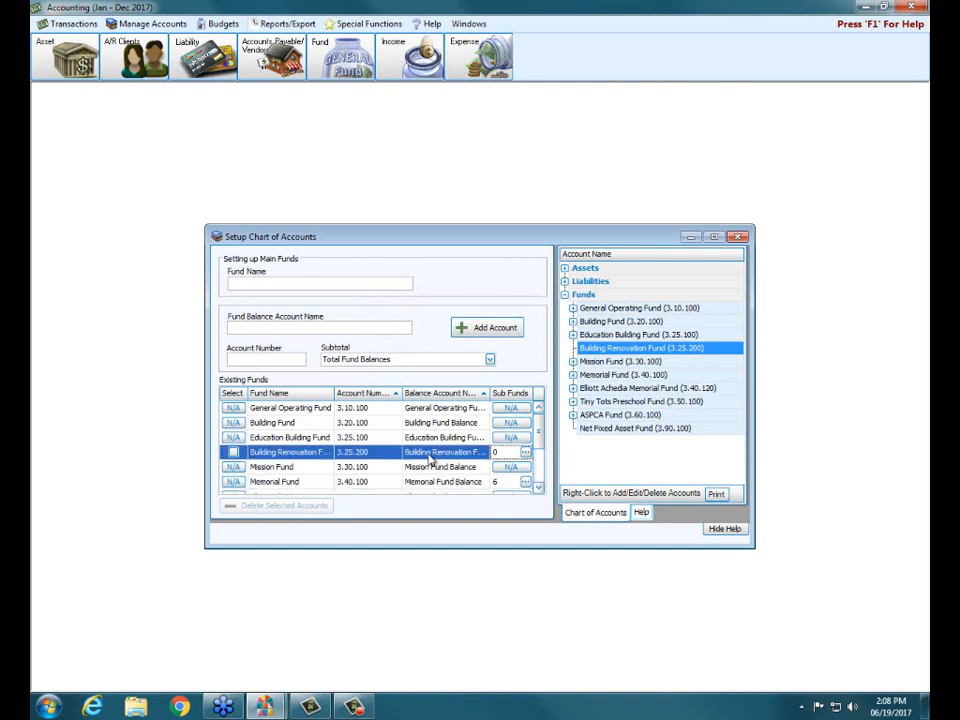
{"action": "left_click", "coordinate": [526, 455]}
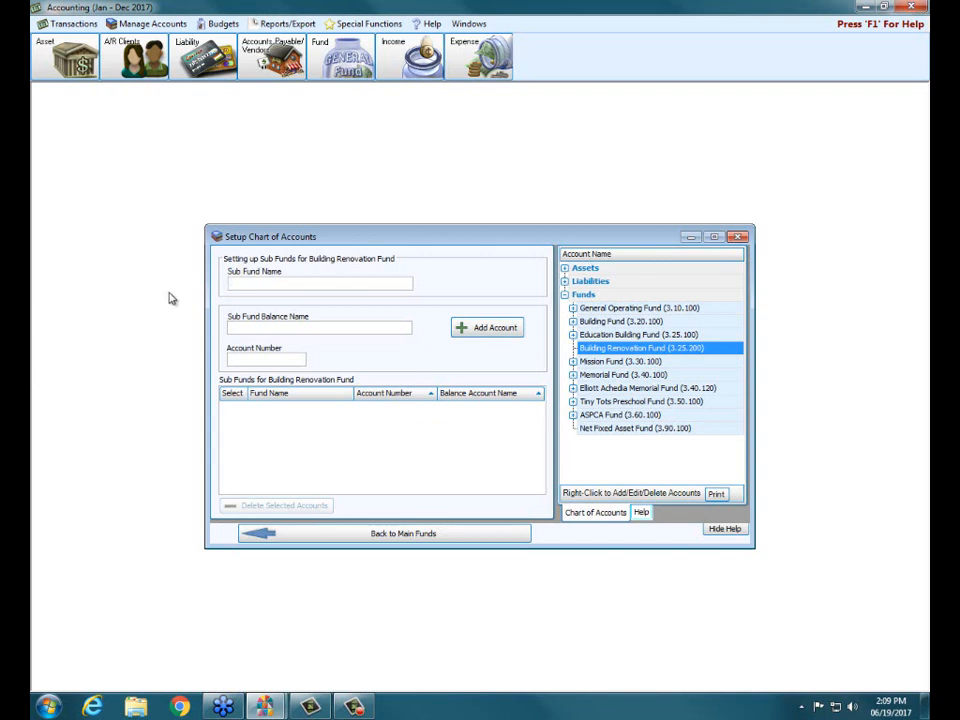
{"action": "type", "text": "Church Repair & Renovation Fund"}
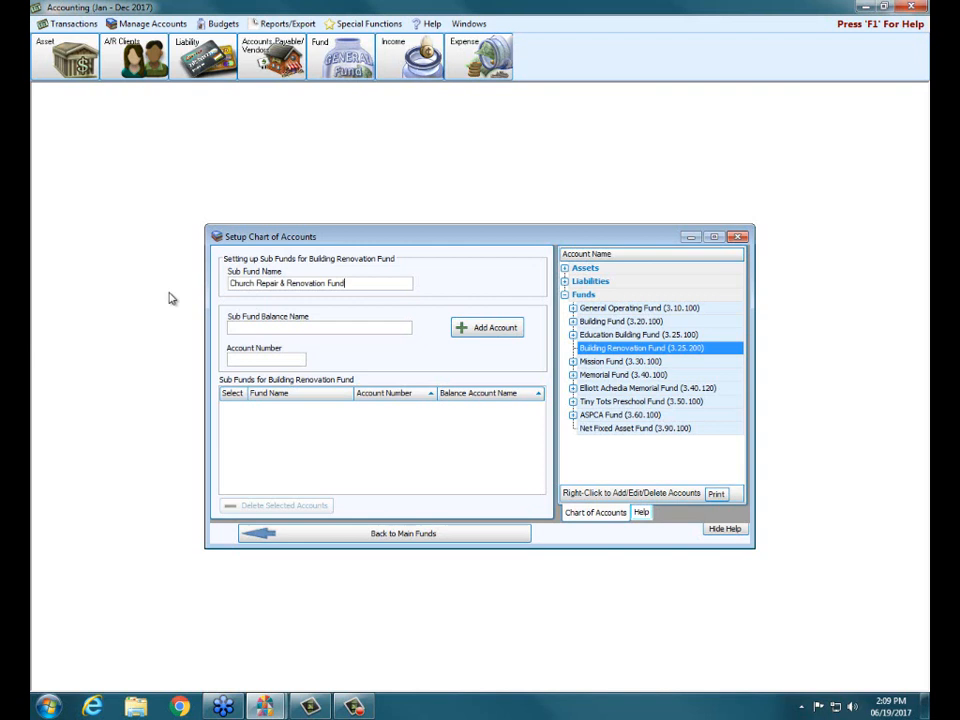
{"action": "key", "text": "Tab"}
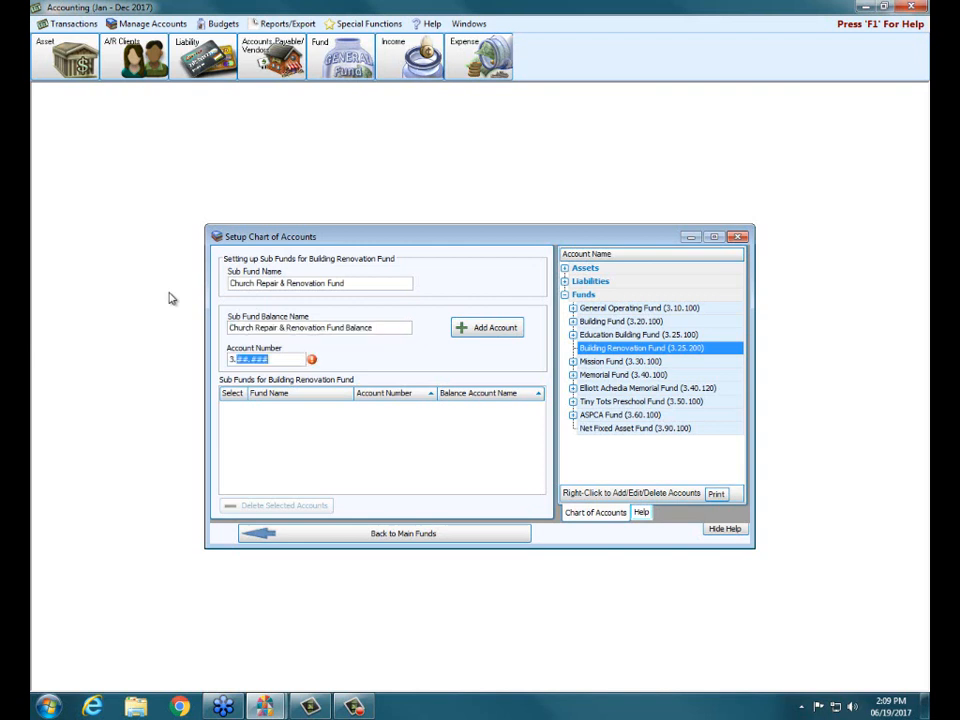
{"action": "type", "text": "25.205"}
{"action": "left_click", "coordinate": [481, 330]}
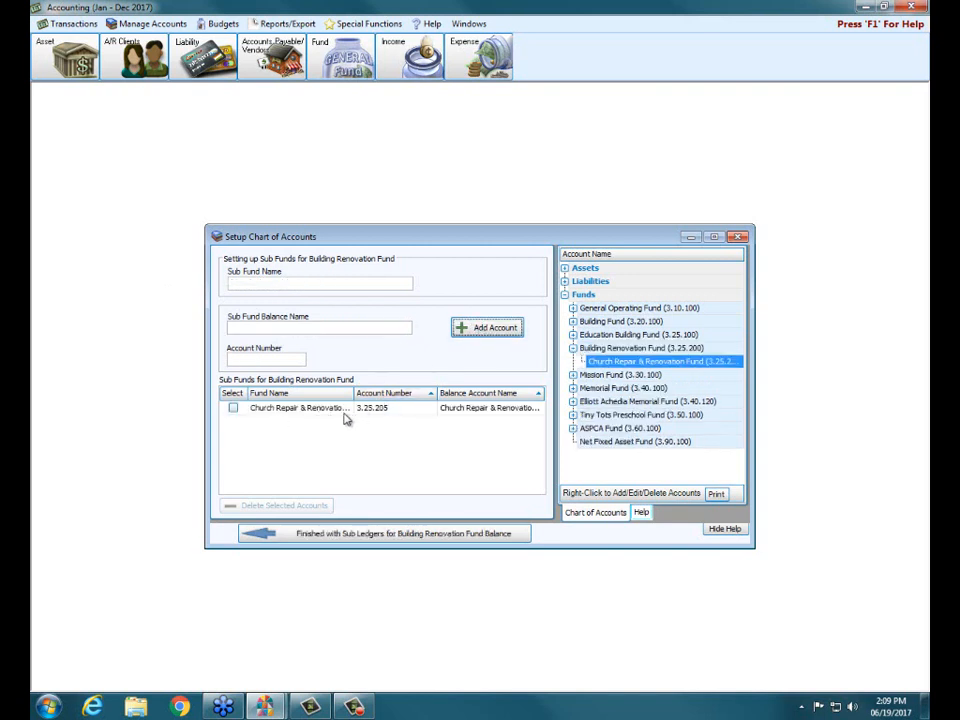
Add a second sub fund named "Parsonage Repair & Renovation Fund" with account number 3.25.210, keeping the suggested balance name.
{"action": "left_click", "coordinate": [232, 284]}
{"action": "type", "text": "Persona"}
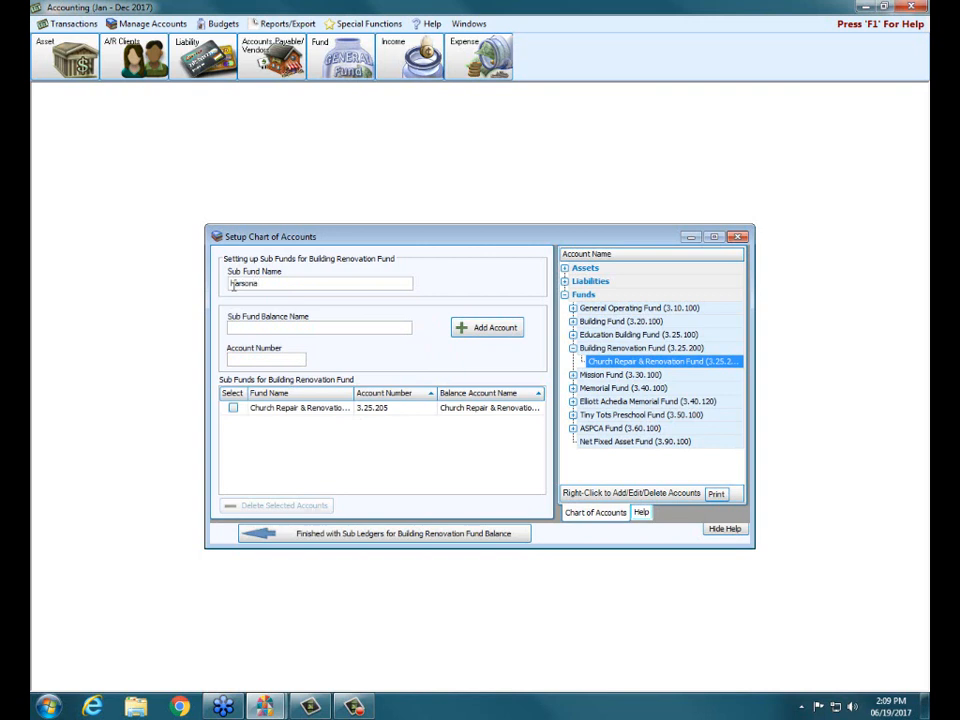
{"action": "type", "text": "ge Repair & Renovation Fund"}
{"action": "key", "text": "Tab"}
{"action": "key", "text": "Tab"}
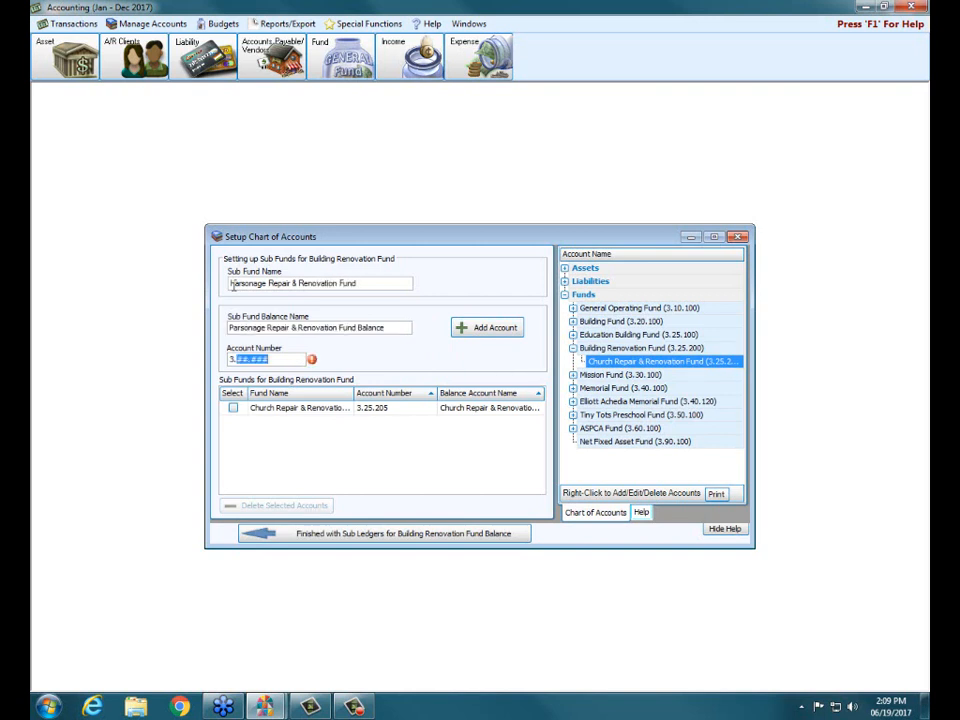
{"action": "type", "text": "25.210"}
{"action": "left_click", "coordinate": [492, 330]}
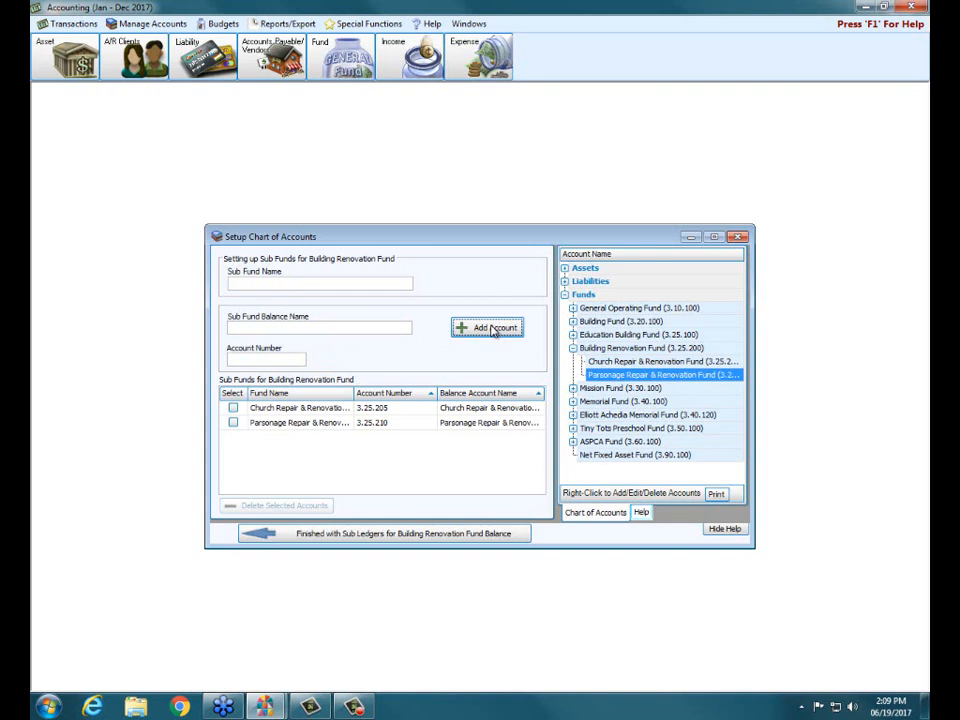
Review both sub funds under the Building Renovation Fund and the actions offered for the Parsonage one, and close the chart of accounts setup.
{"action": "left_click", "coordinate": [573, 349]}
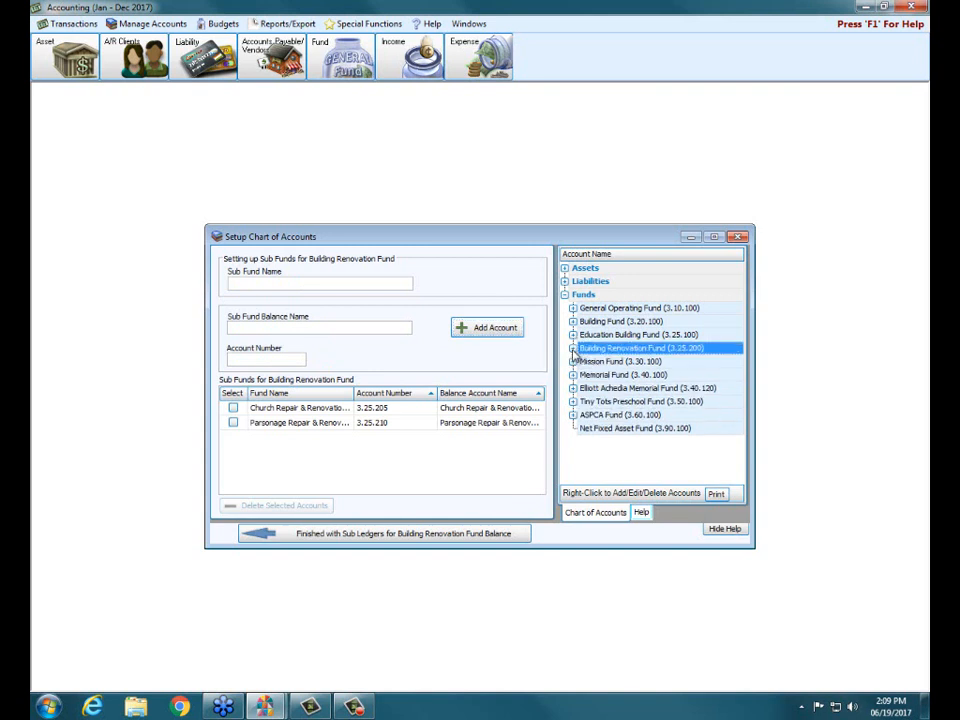
{"action": "left_click", "coordinate": [573, 349]}
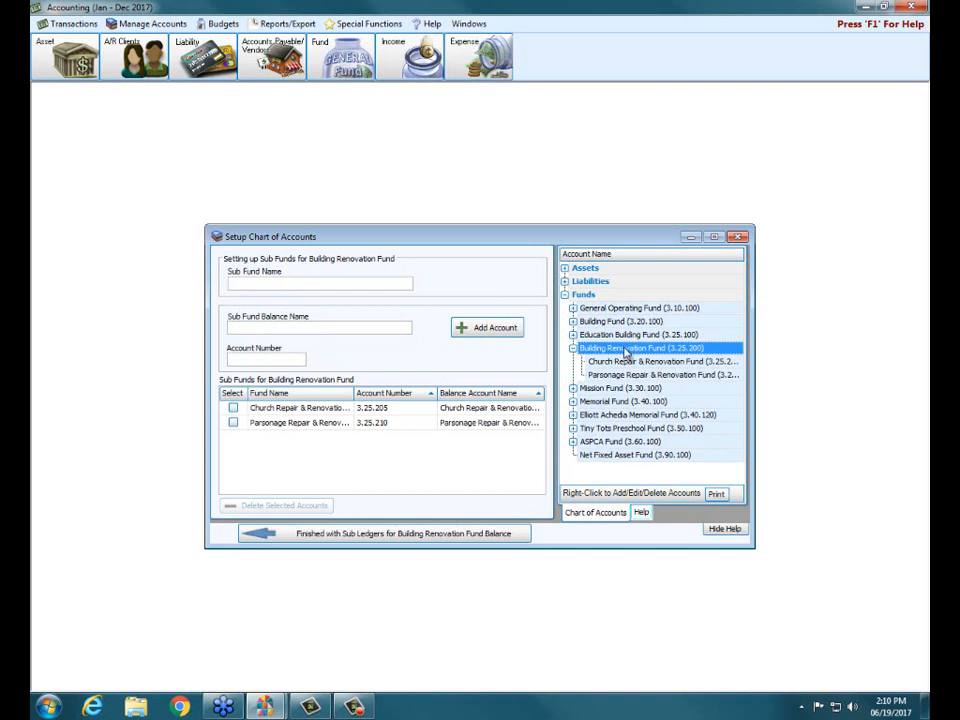
{"action": "left_click", "coordinate": [654, 364]}
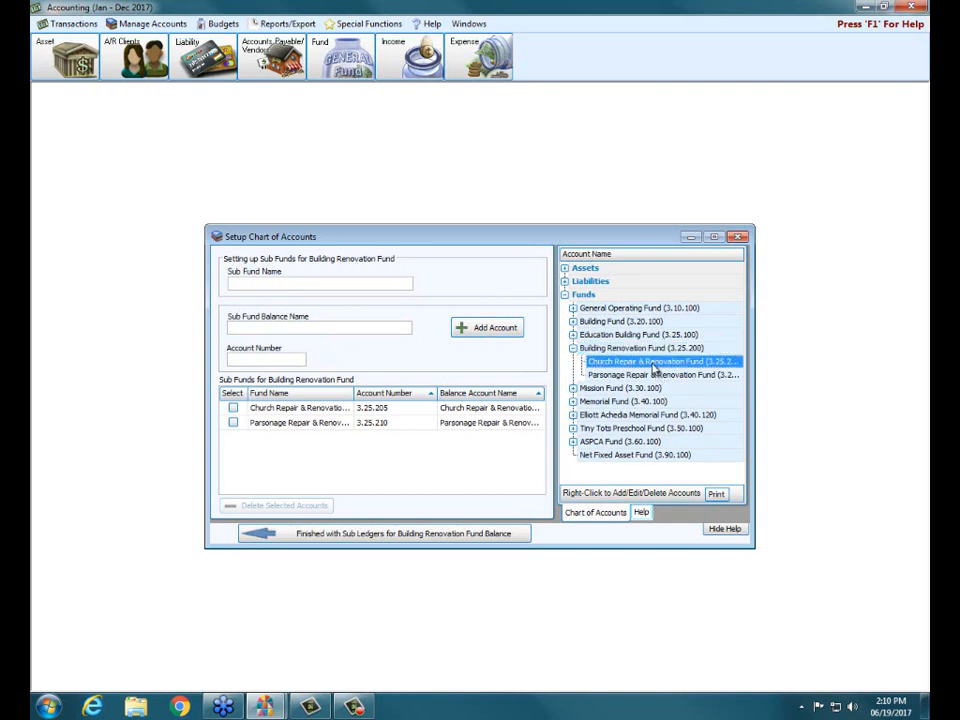
{"action": "left_click", "coordinate": [655, 375]}
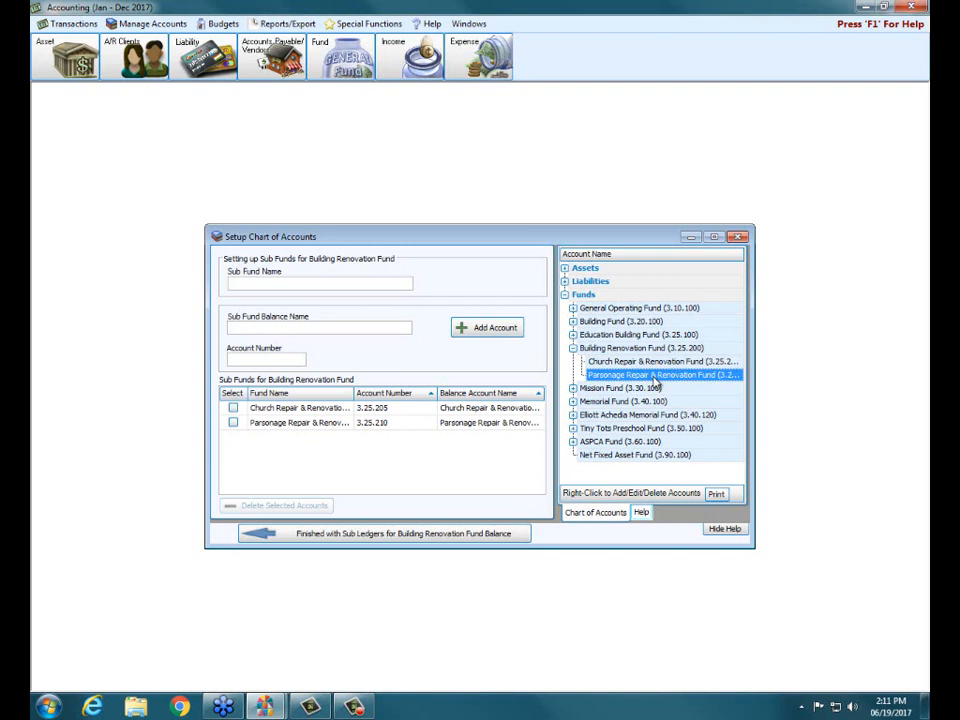
{"action": "right_click", "coordinate": [656, 384]}
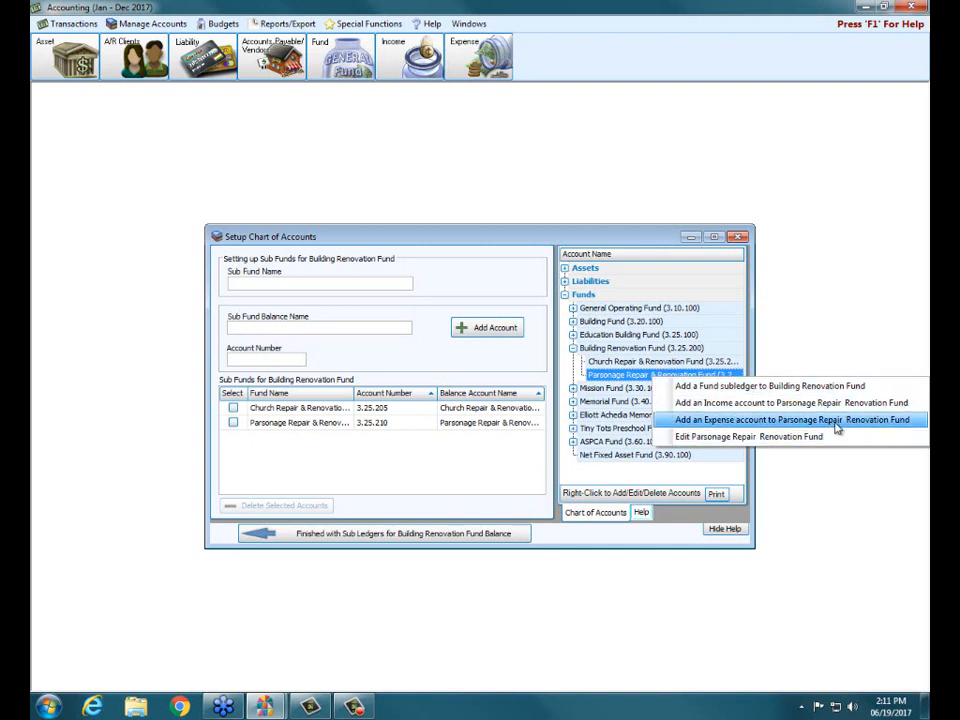
{"action": "left_click", "coordinate": [738, 238]}
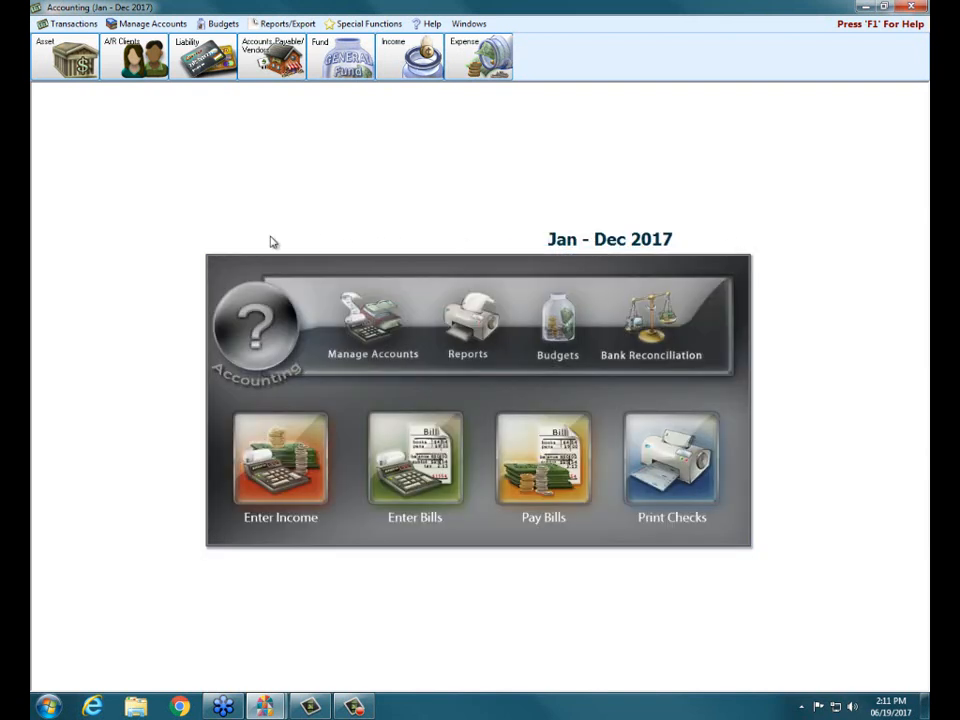
Open the income account setup for the Building Renovation Fund's Church Repair & Renovation Fund sub fund.
{"action": "left_click", "coordinate": [140, 23]}
{"action": "left_click", "coordinate": [134, 52]}
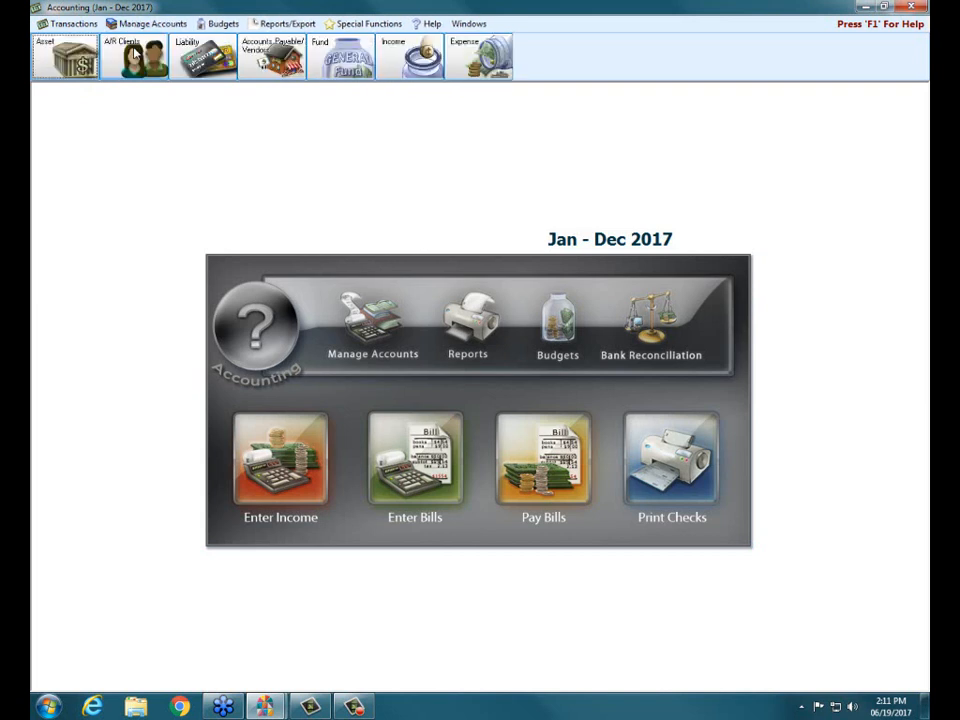
{"action": "left_click", "coordinate": [419, 57]}
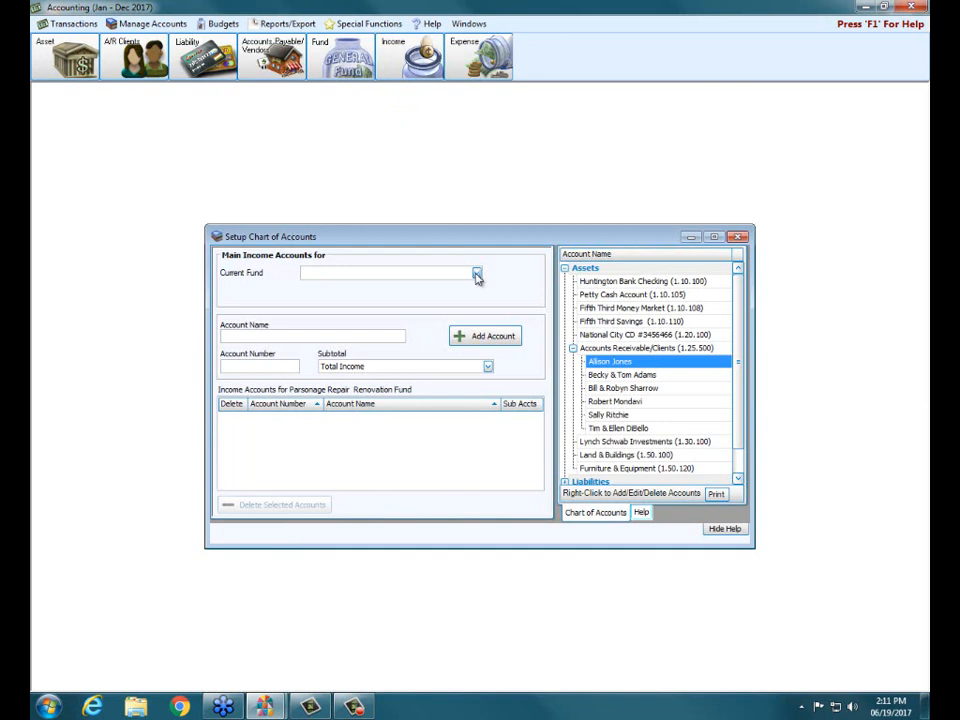
{"action": "left_click", "coordinate": [476, 273]}
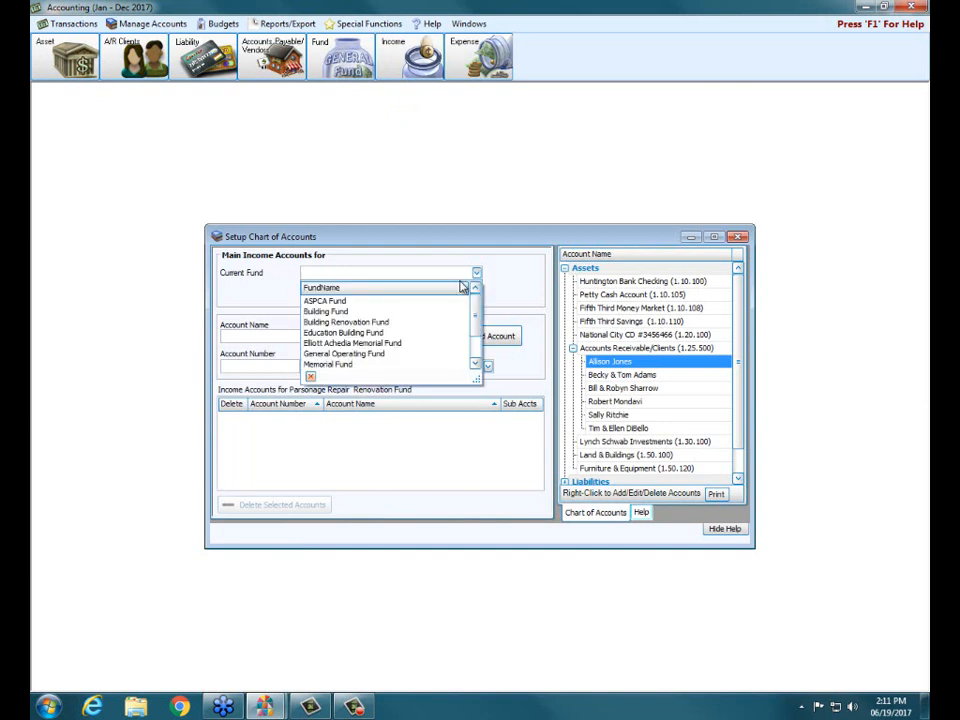
{"action": "left_click", "coordinate": [404, 322]}
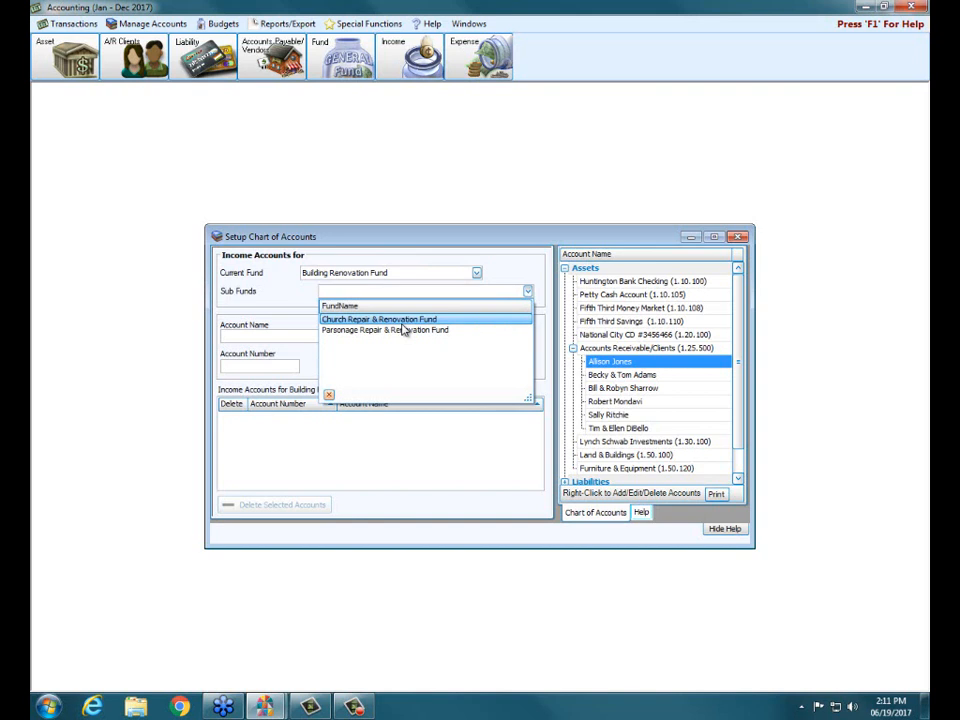
{"action": "left_click", "coordinate": [368, 320]}
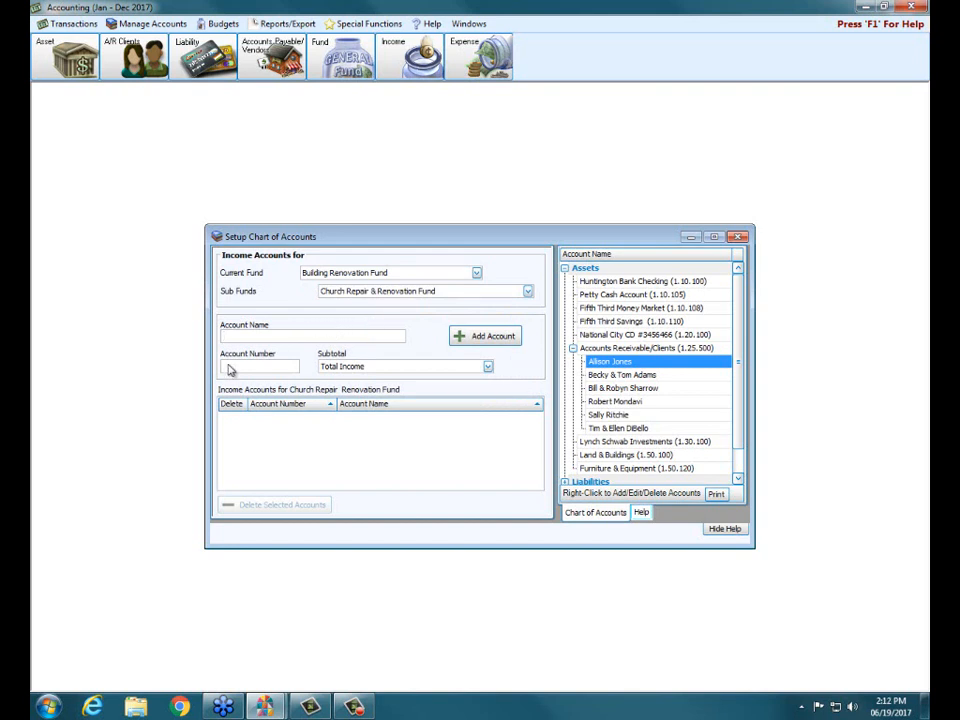
Add the income account "Church Repair & Renovation Income" numbered 4.25.205 with the Total Income subtotal, and close the setup window.
{"action": "type", "text": "Church Repair & Renovation Income"}
{"action": "key", "text": "Tab"}
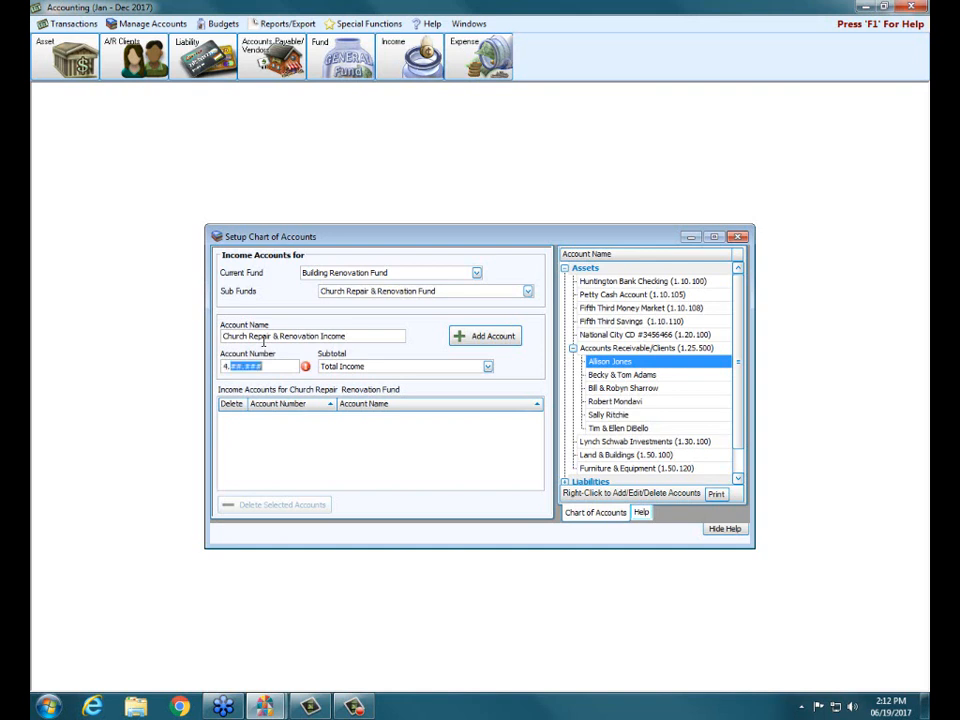
{"action": "type", "text": "25.205"}
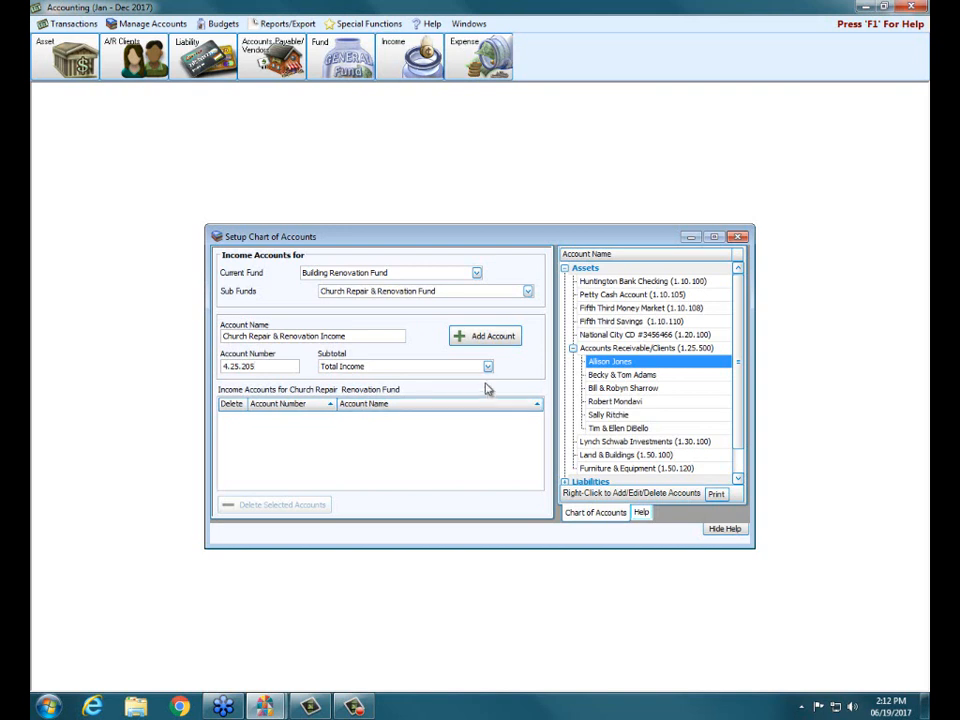
{"action": "left_click", "coordinate": [489, 344]}
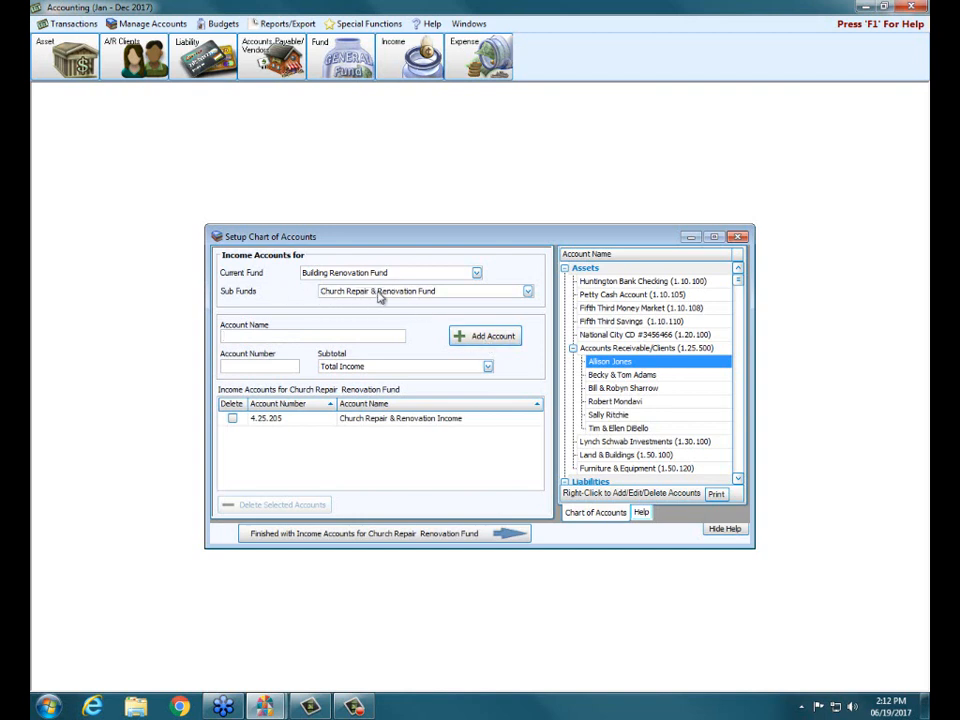
{"action": "left_click", "coordinate": [738, 238]}
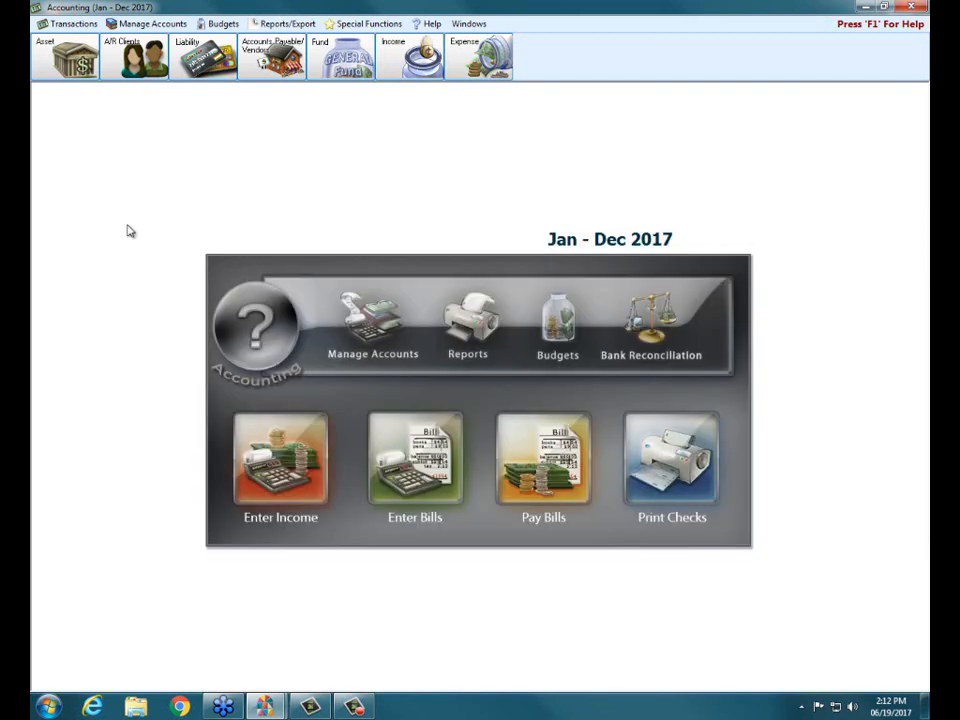
Open the expense account setup for the Building Renovation Fund's Church Repair & Renovation Fund sub fund.
{"action": "left_click", "coordinate": [484, 60]}
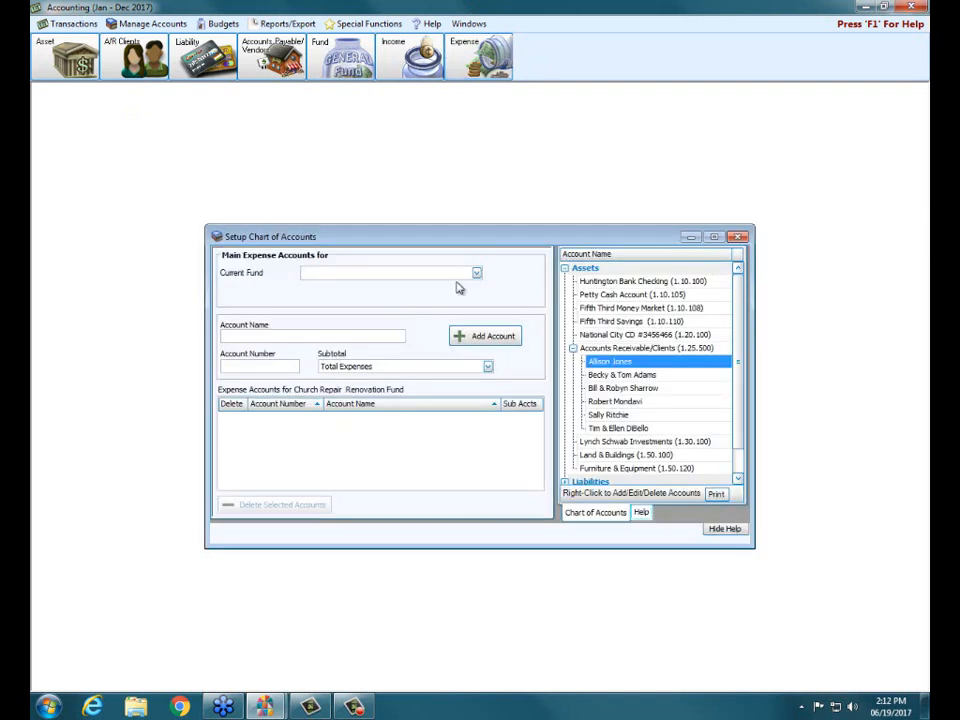
{"action": "left_click", "coordinate": [476, 273]}
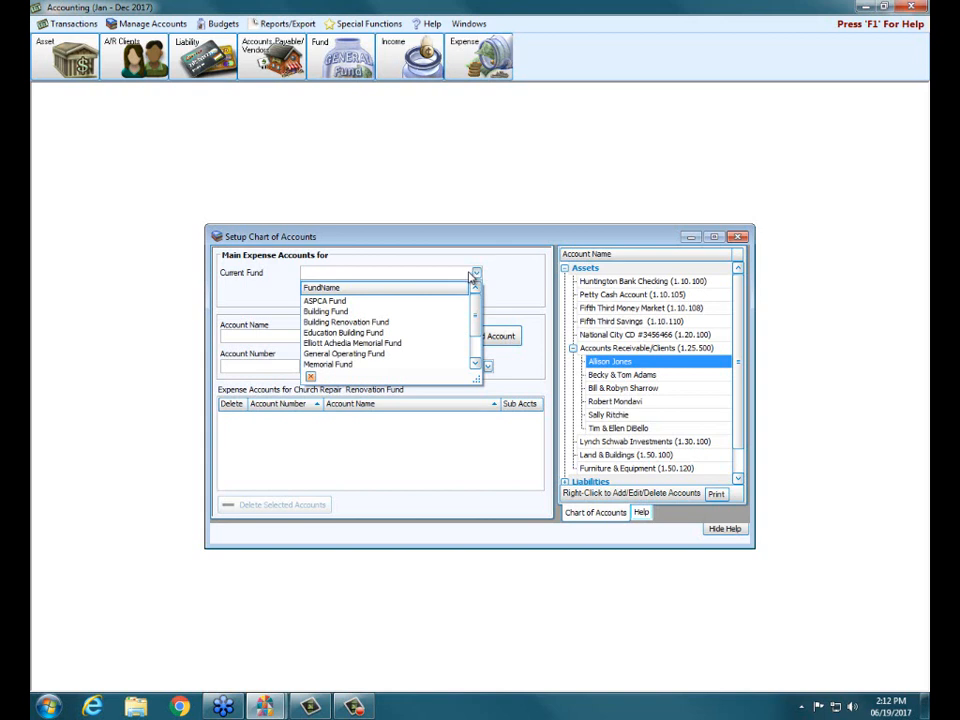
{"action": "left_click", "coordinate": [385, 322]}
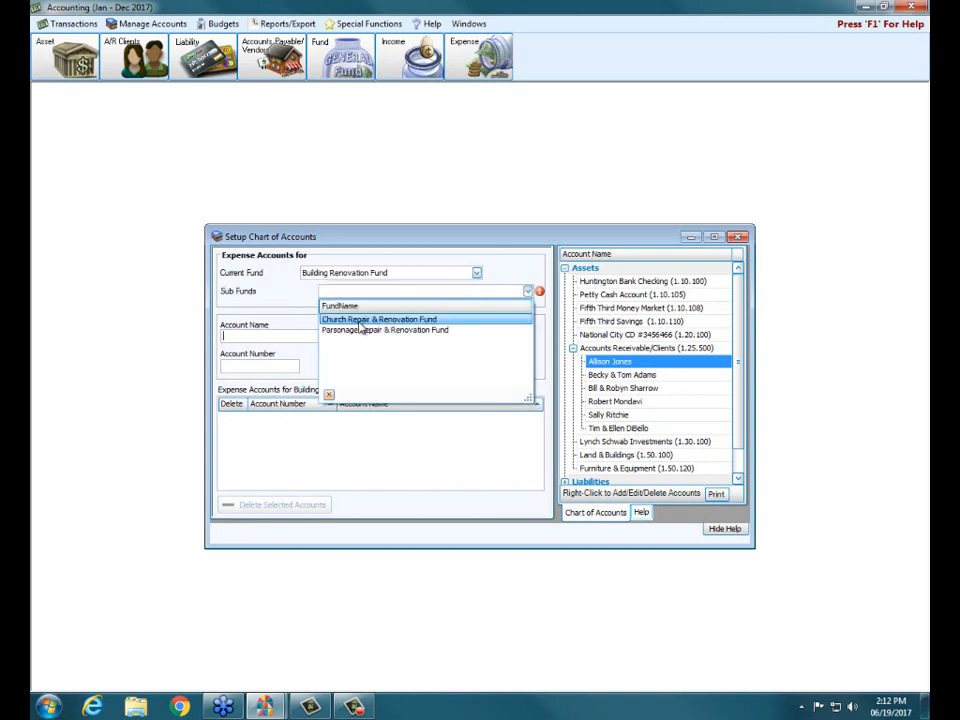
{"action": "left_click", "coordinate": [360, 320]}
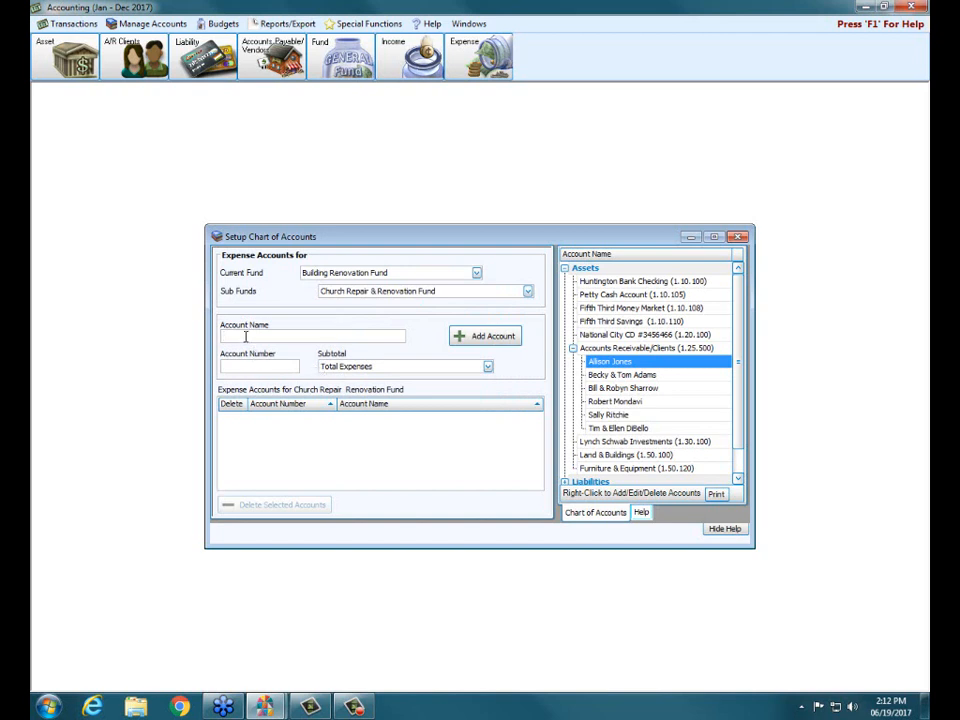
Add the expense account "Church Repair & Renovation Expense" numbered 5.25.205 with the Total Expenses subtotal.
{"action": "type", "text": "Church Repair & REnovation"}
{"action": "key", "text": "BackSpace"}
{"action": "key", "text": "BackSpace"}
{"action": "key", "text": "BackSpace"}
{"action": "key", "text": "BackSpace"}
{"action": "key", "text": "BackSpace"}
{"action": "key", "text": "BackSpace"}
{"action": "key", "text": "BackSpace"}
{"action": "key", "text": "BackSpace"}
{"action": "key", "text": "BackSpace"}
{"action": "type", "text": "enovation"}
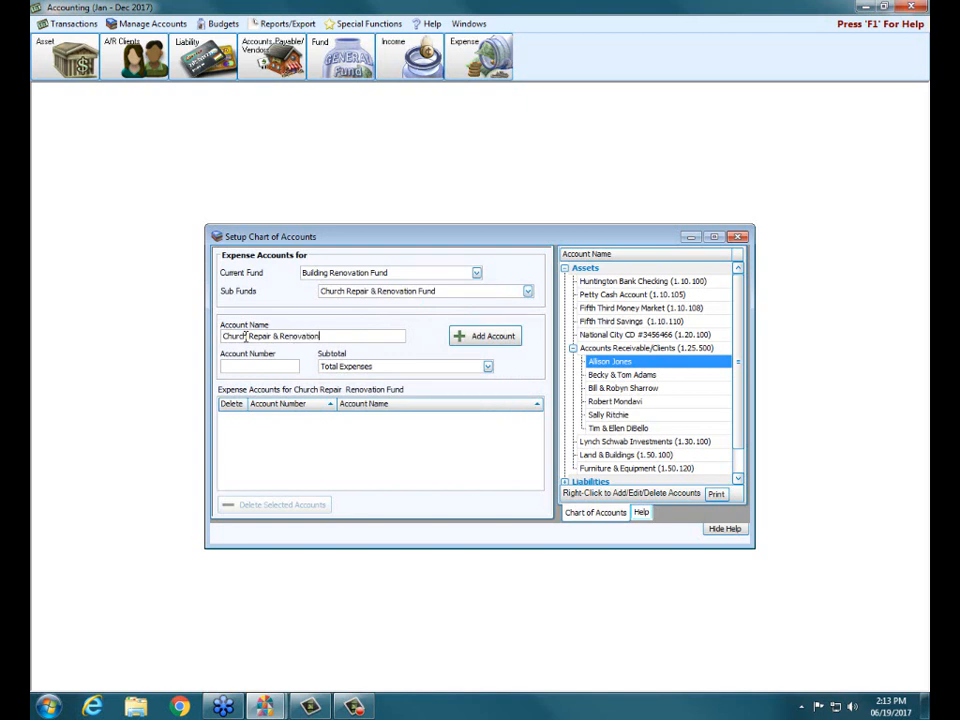
{"action": "type", "text": " Expense"}
{"action": "key", "text": "Tab"}
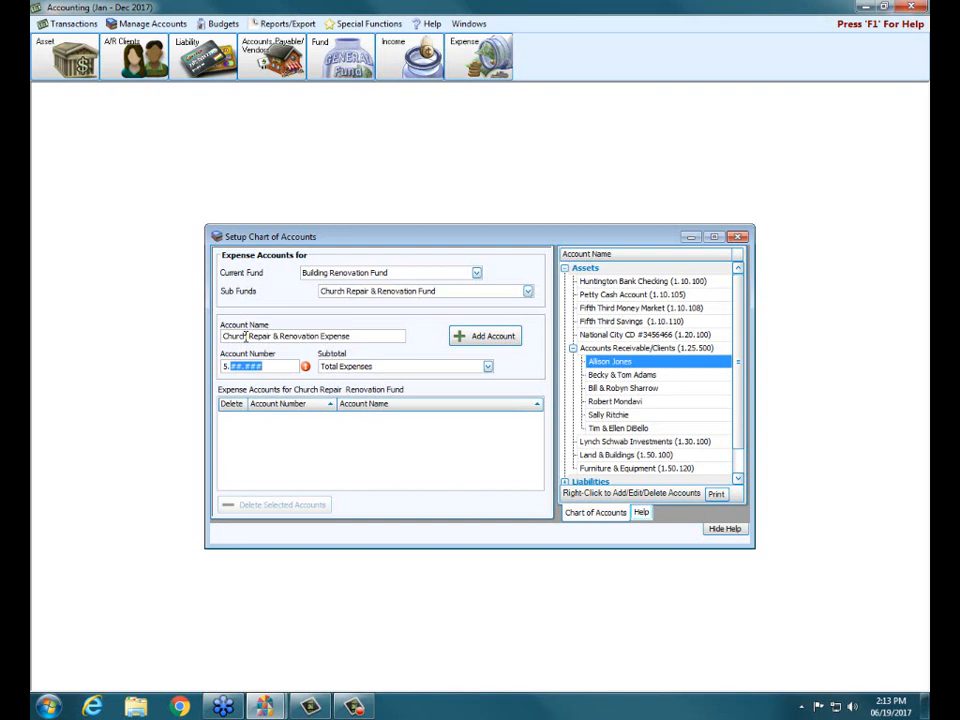
{"action": "type", "text": "25205"}
{"action": "left_click", "coordinate": [494, 335]}
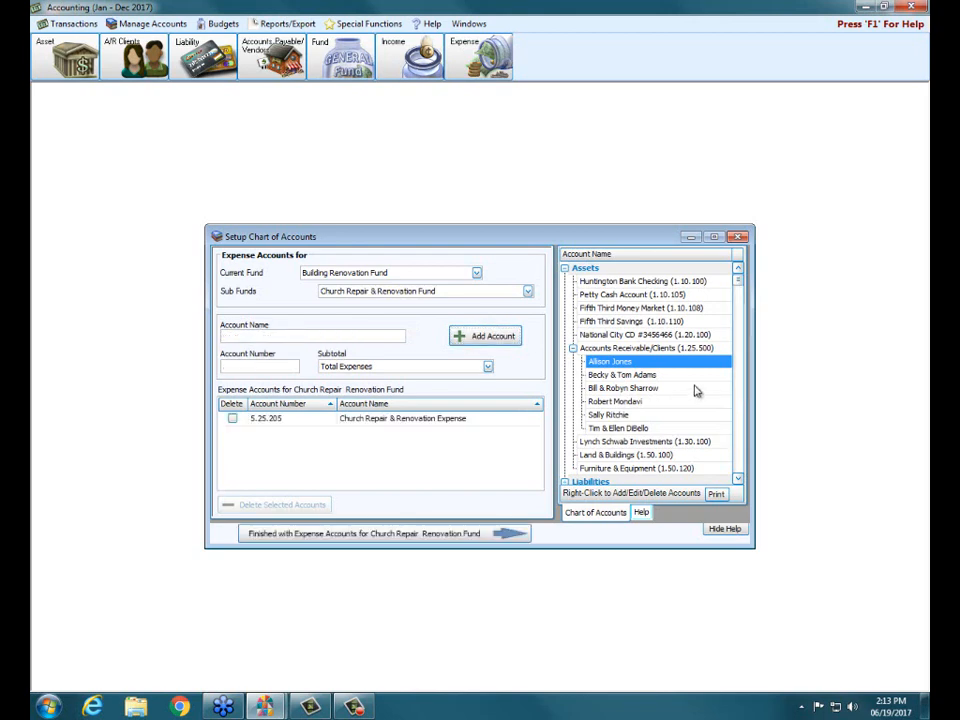
Examine the income and expense accounts listed under the Church Repair & Renovation Fund in the account tree.
{"action": "left_click_drag", "start_coordinate": [737, 284], "coordinate": [731, 336]}
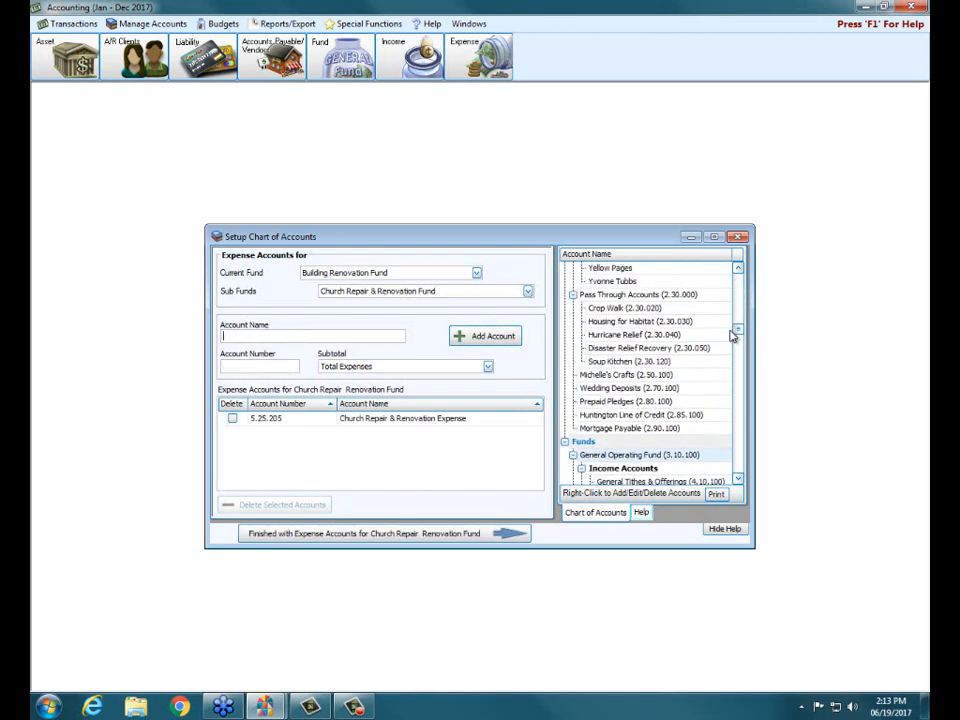
{"action": "left_click", "coordinate": [565, 442]}
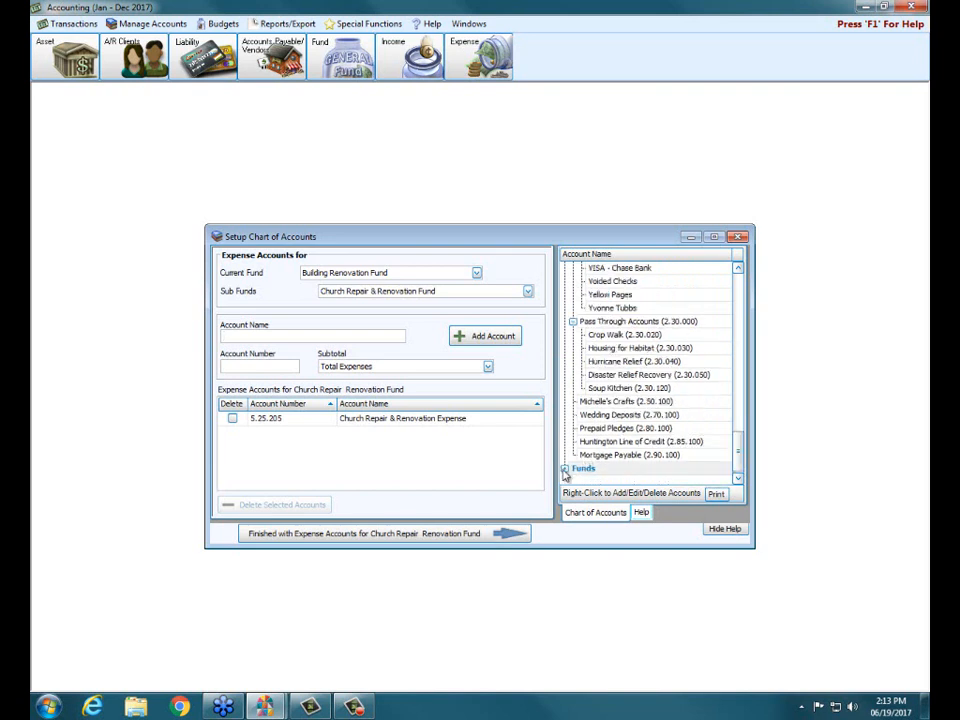
{"action": "left_click", "coordinate": [565, 470]}
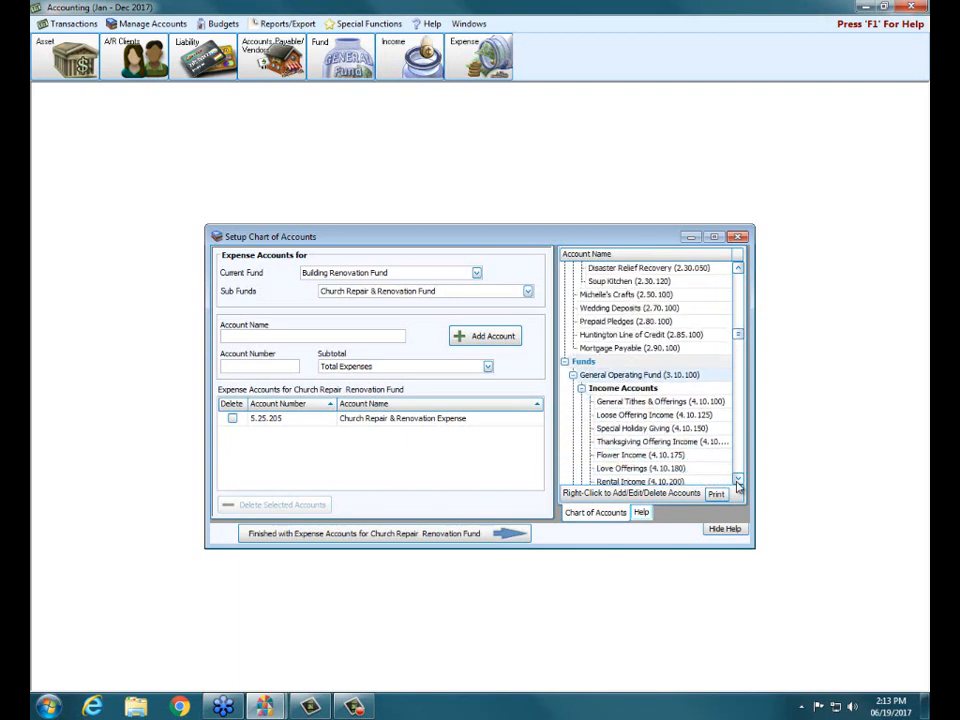
{"action": "left_click_drag", "start_coordinate": [737, 480], "coordinate": [737, 481]}
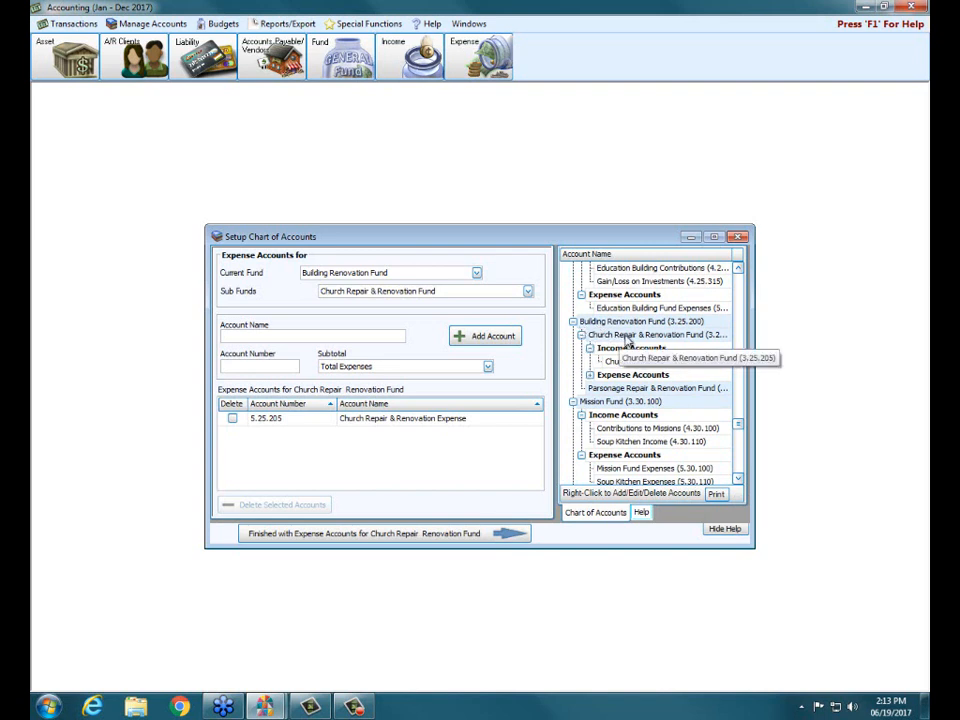
{"action": "left_click", "coordinate": [590, 375]}
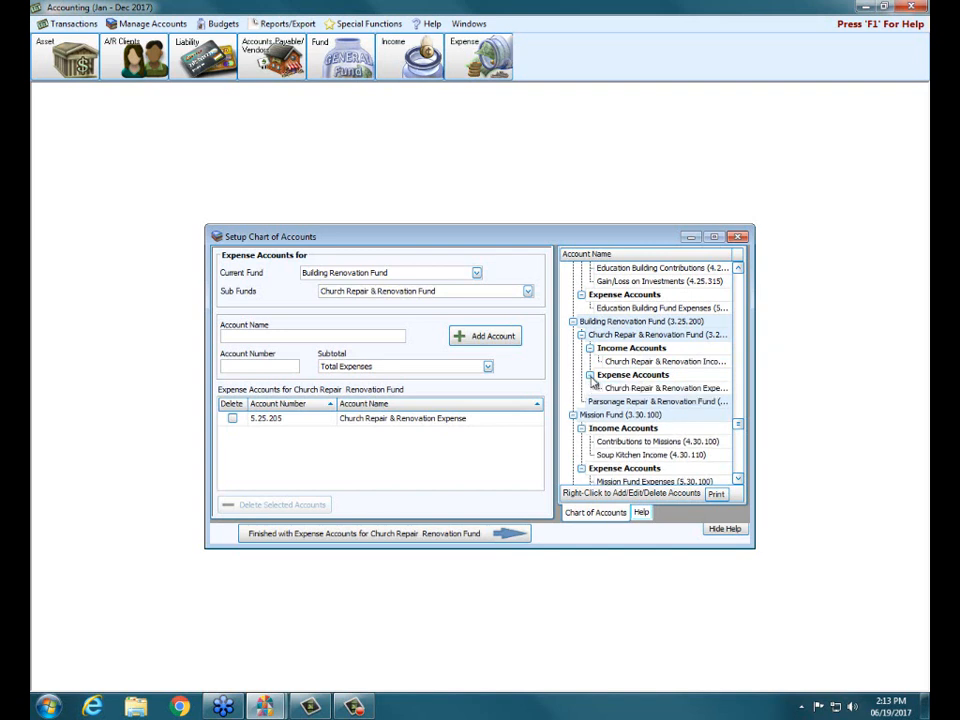
Close the expense account setup and open the Chart of Accounts view with its accounts shown as a tree.
{"action": "left_click", "coordinate": [638, 403]}
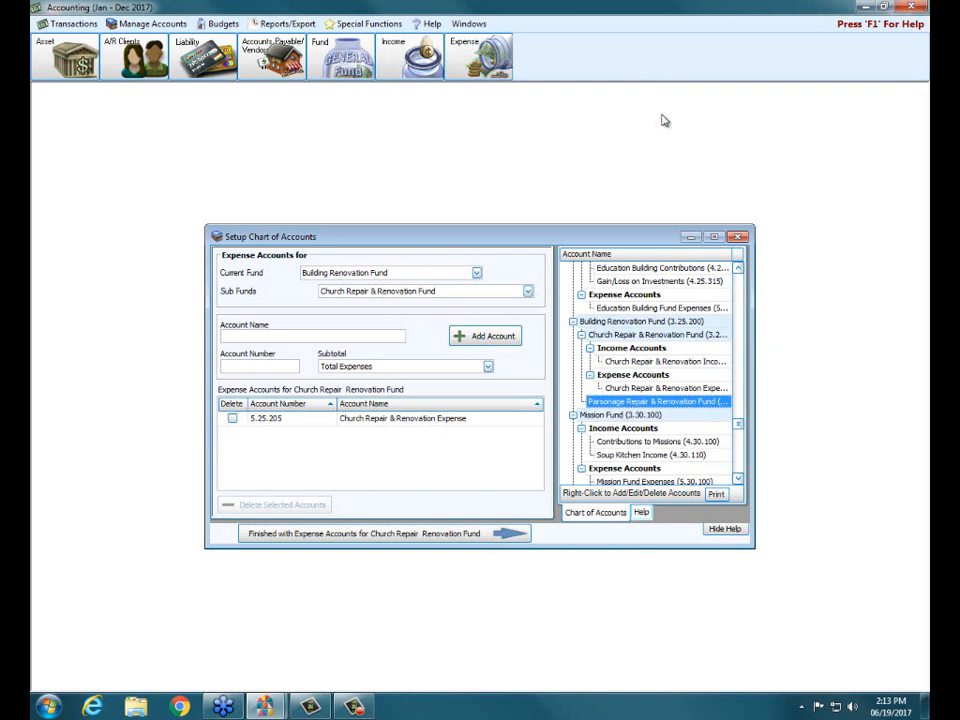
{"action": "left_click", "coordinate": [740, 237]}
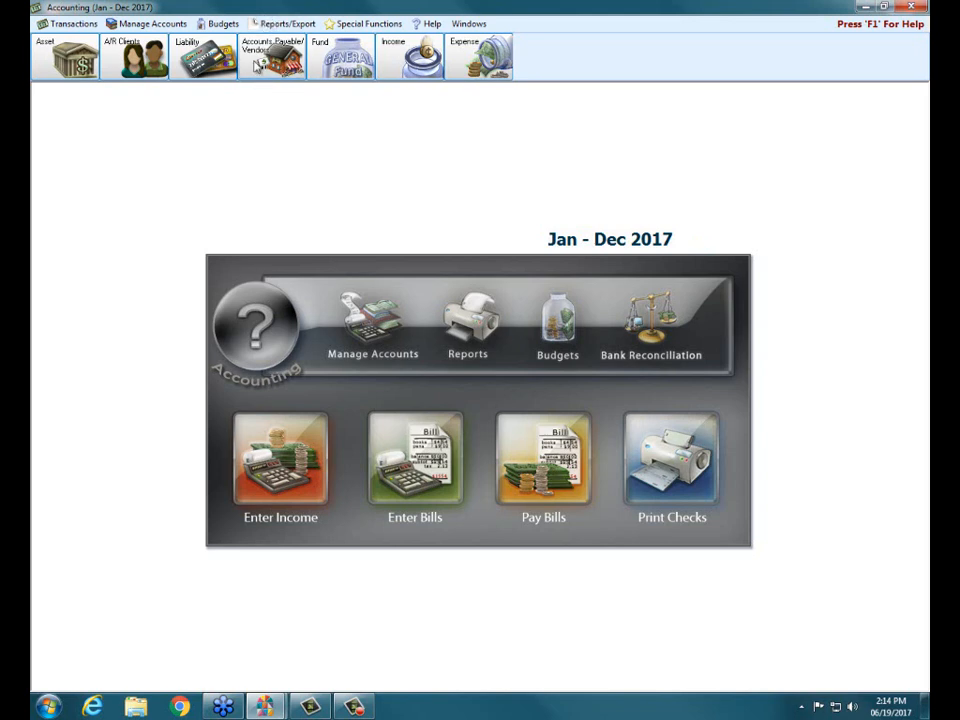
{"action": "left_click", "coordinate": [150, 23]}
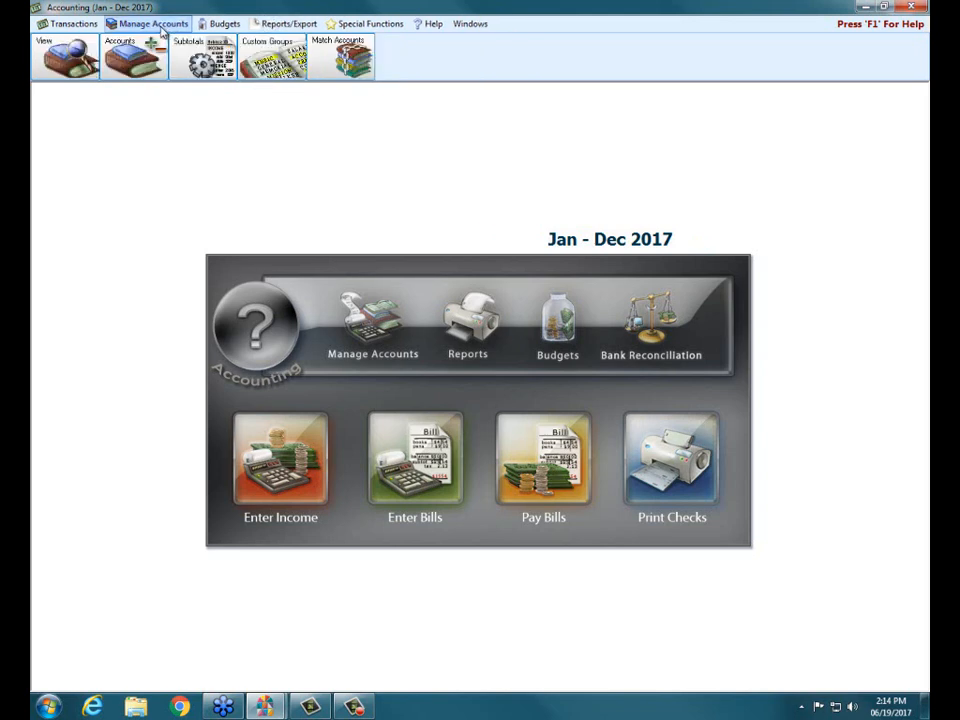
{"action": "left_click", "coordinate": [74, 57]}
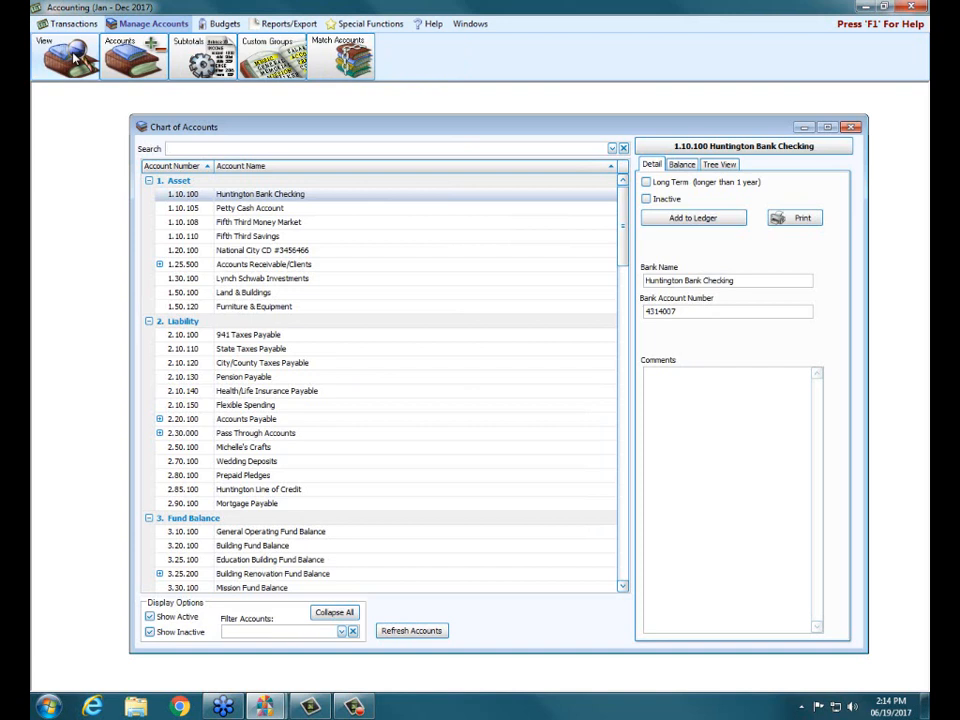
{"action": "left_click", "coordinate": [730, 166]}
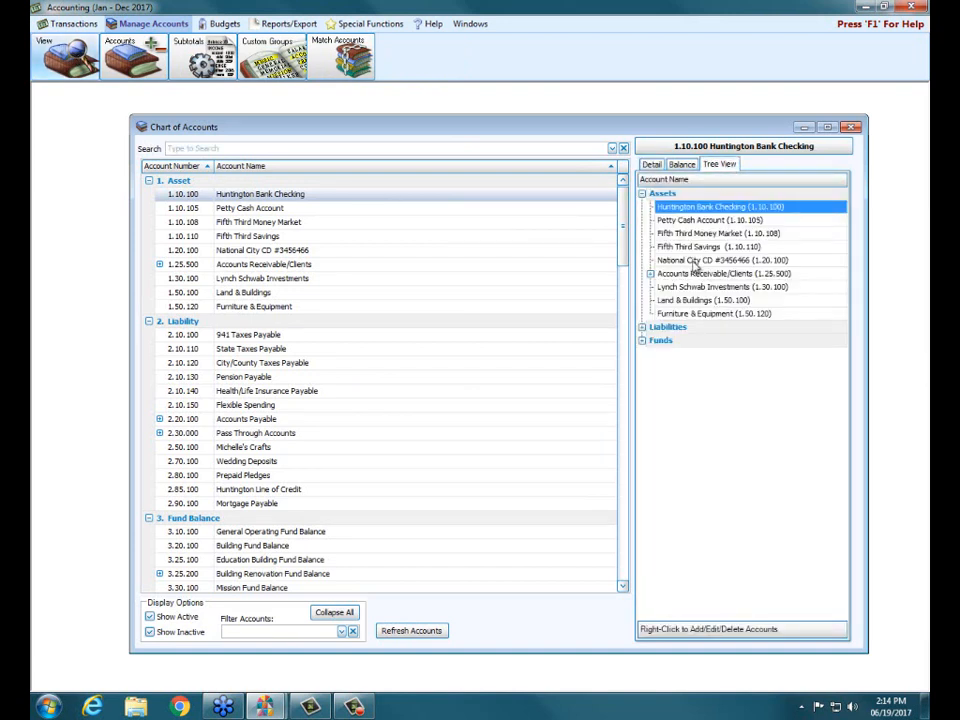
Search the chart of accounts for "proper", select Property Maintenance, and check its balances before returning to the tree.
{"action": "left_click", "coordinate": [253, 149]}
{"action": "type", "text": "proper"}
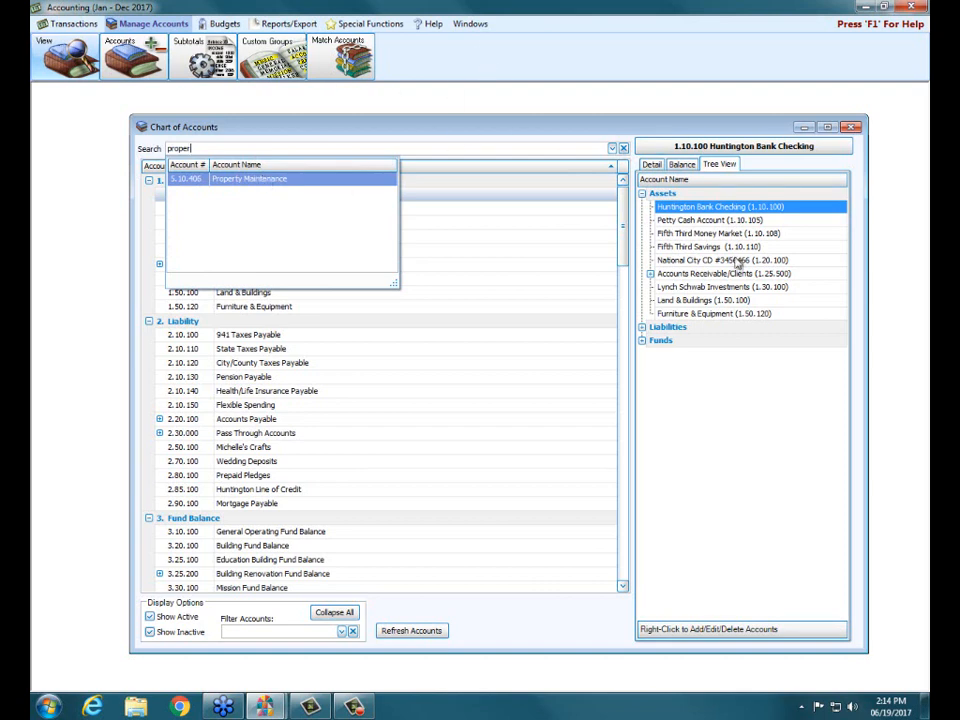
{"action": "left_click", "coordinate": [250, 180]}
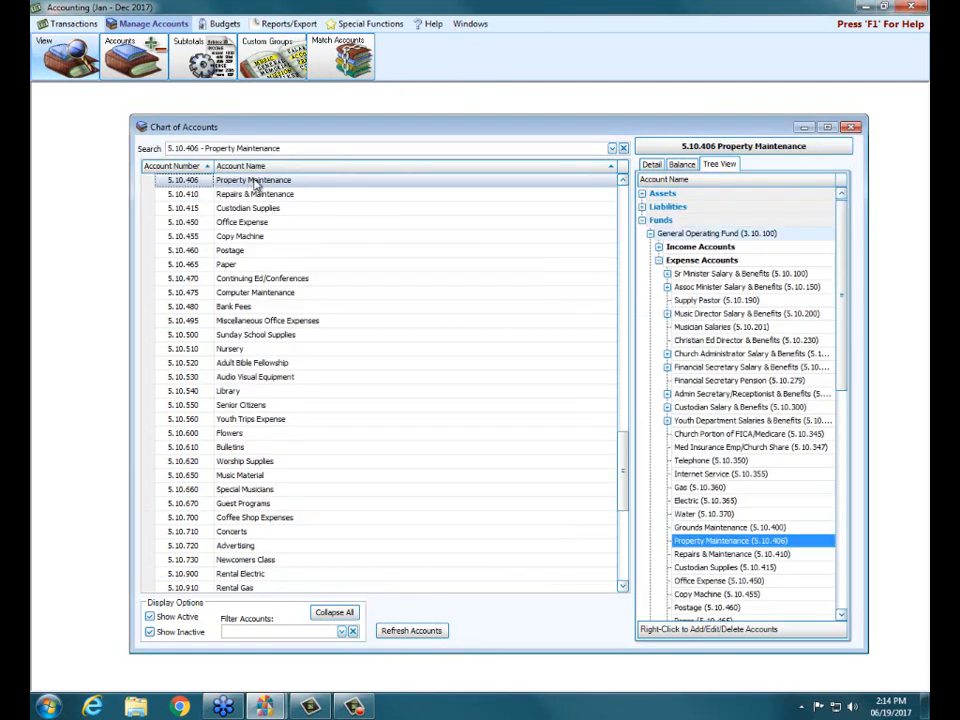
{"action": "left_click", "coordinate": [681, 164]}
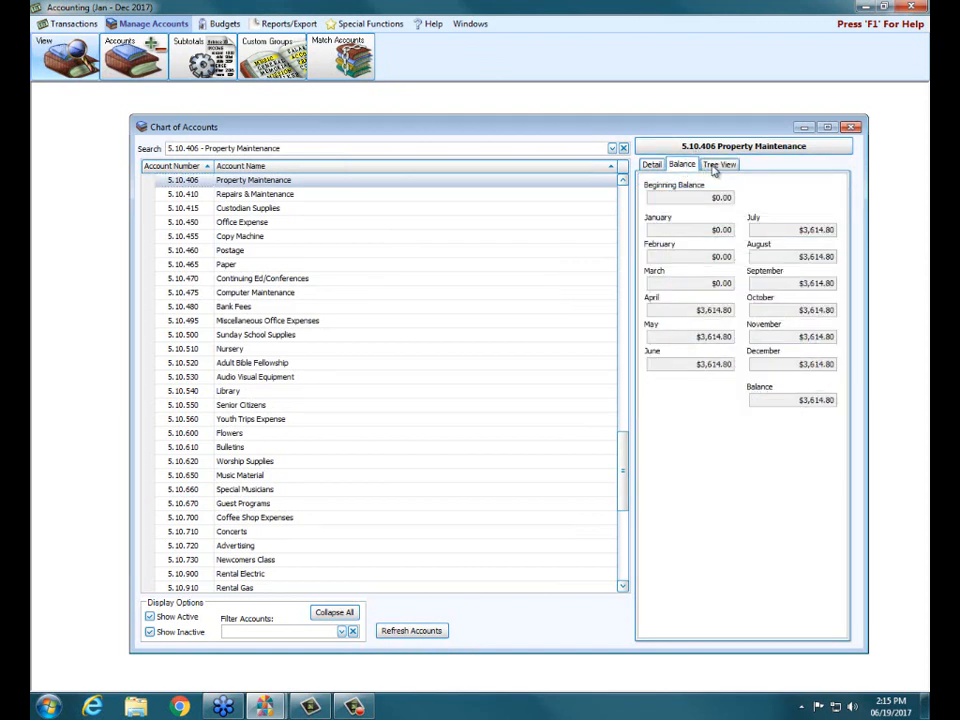
{"action": "left_click", "coordinate": [714, 167]}
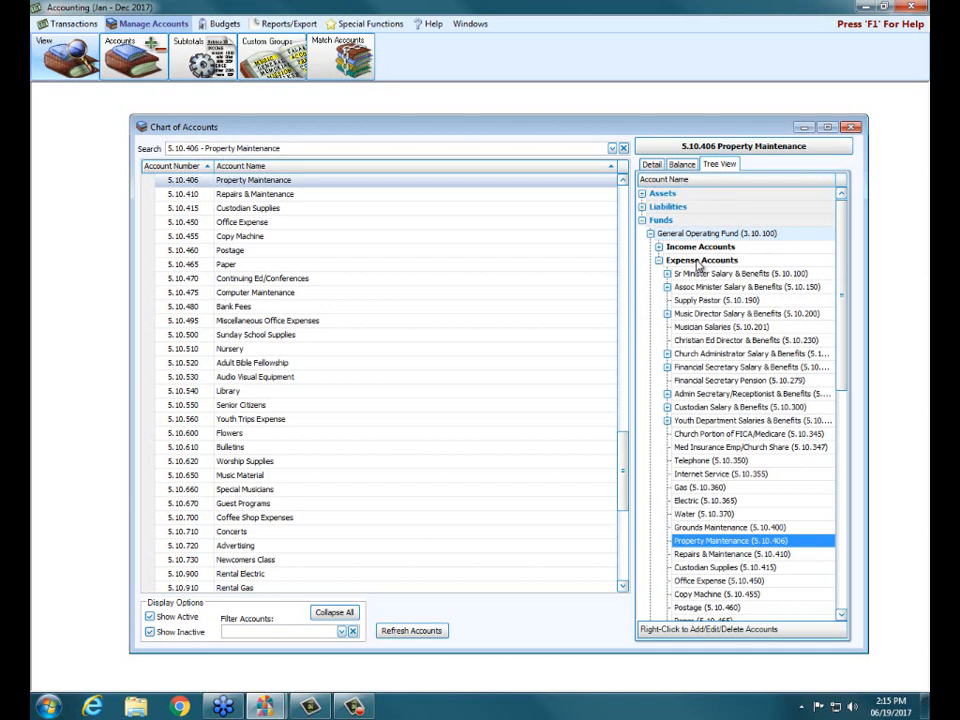
Add the expense account "Property insurance" numbered 5.98.765 to the General Operating Fund with the Total Expenses subtotal.
{"action": "left_click", "coordinate": [698, 264]}
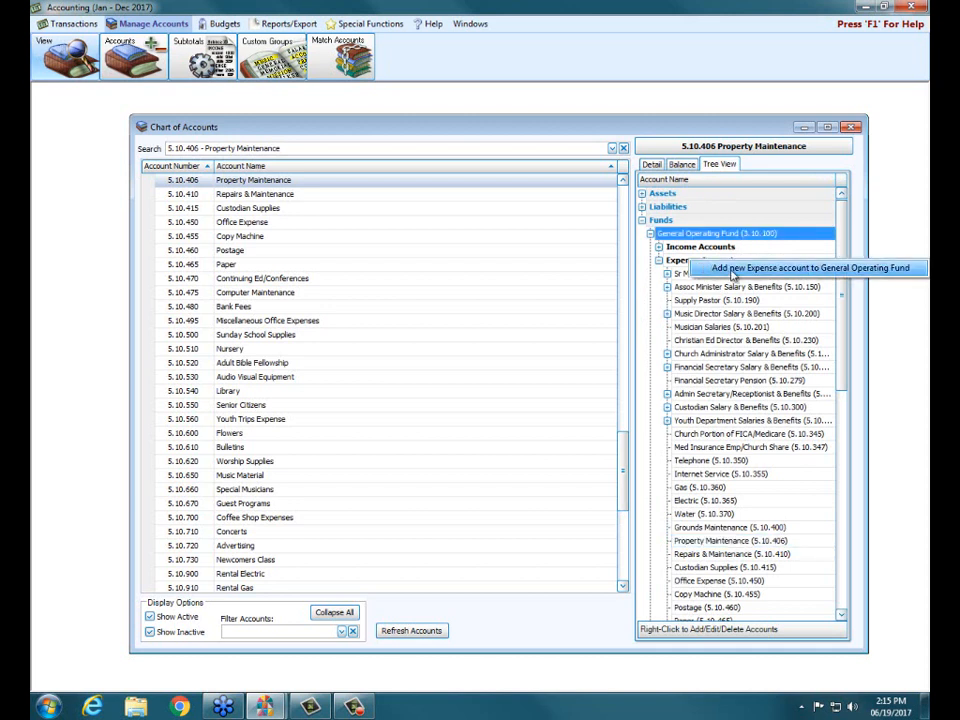
{"action": "left_click", "coordinate": [732, 272]}
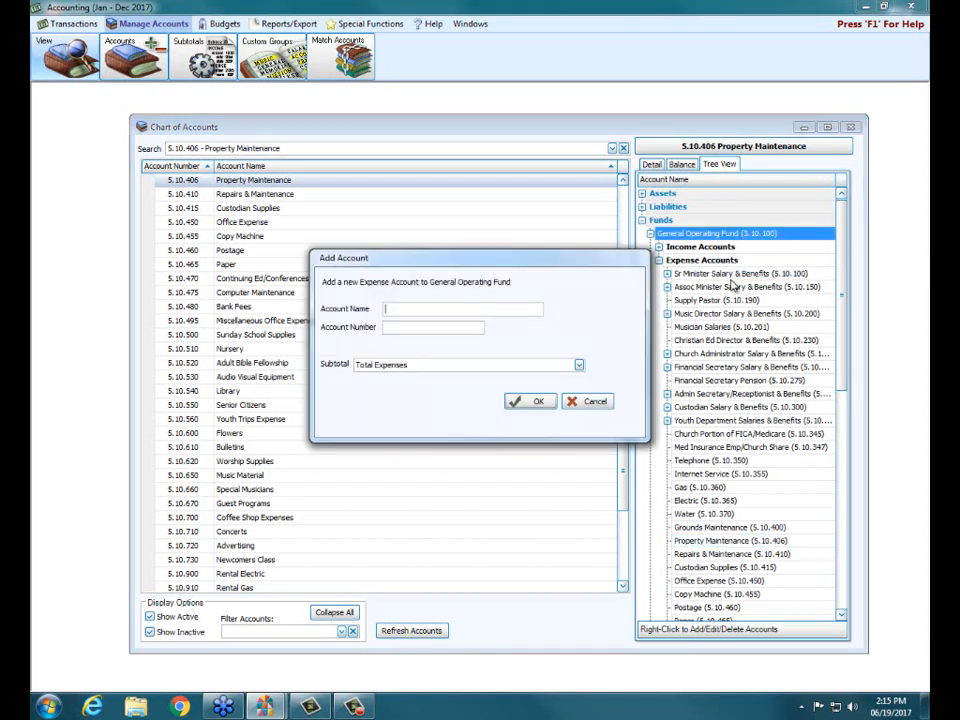
{"action": "type", "text": "Property insurance"}
{"action": "key", "text": "Tab"}
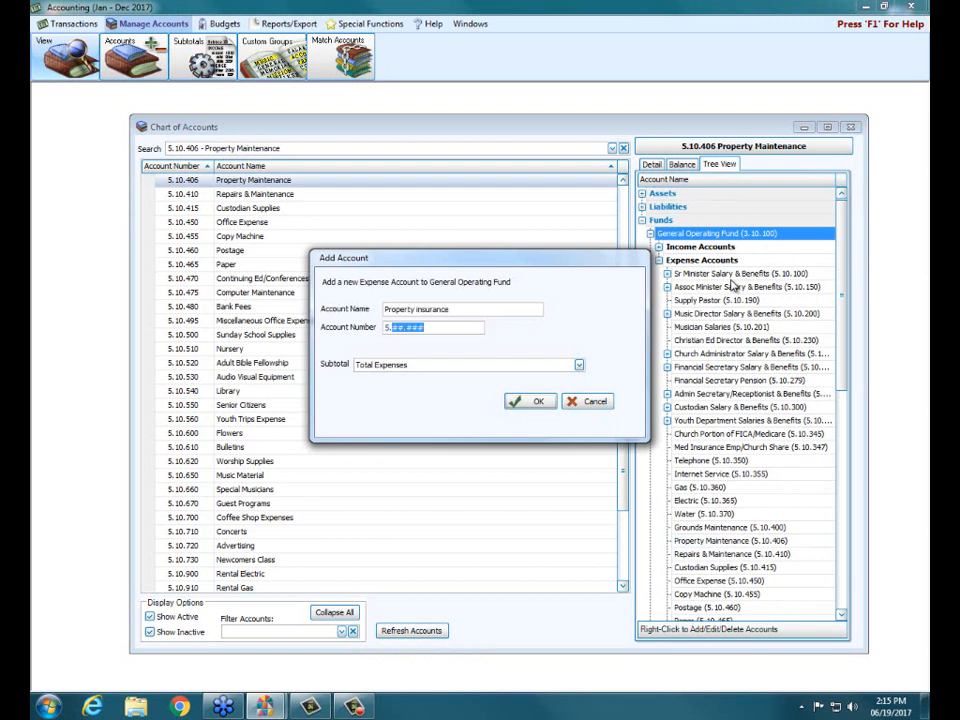
{"action": "type", "text": "5.98.76#5"}
{"action": "left_click", "coordinate": [518, 401]}
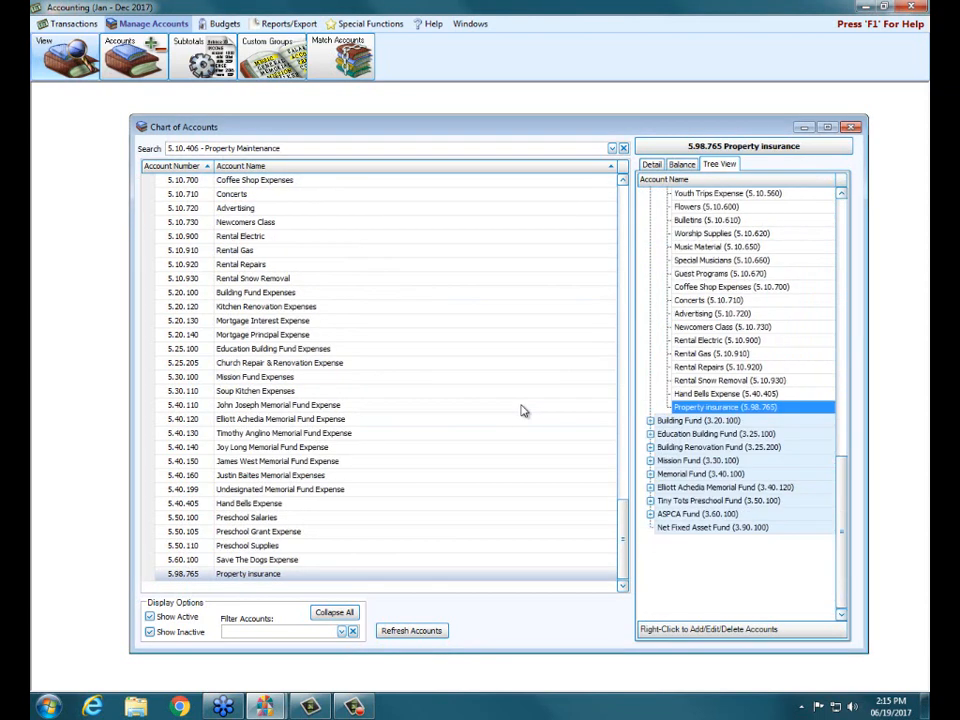
Add the expense subledger "Church Insurance" numbered 5.98.761 under the Property insurance account.
{"action": "right_click", "coordinate": [724, 412]}
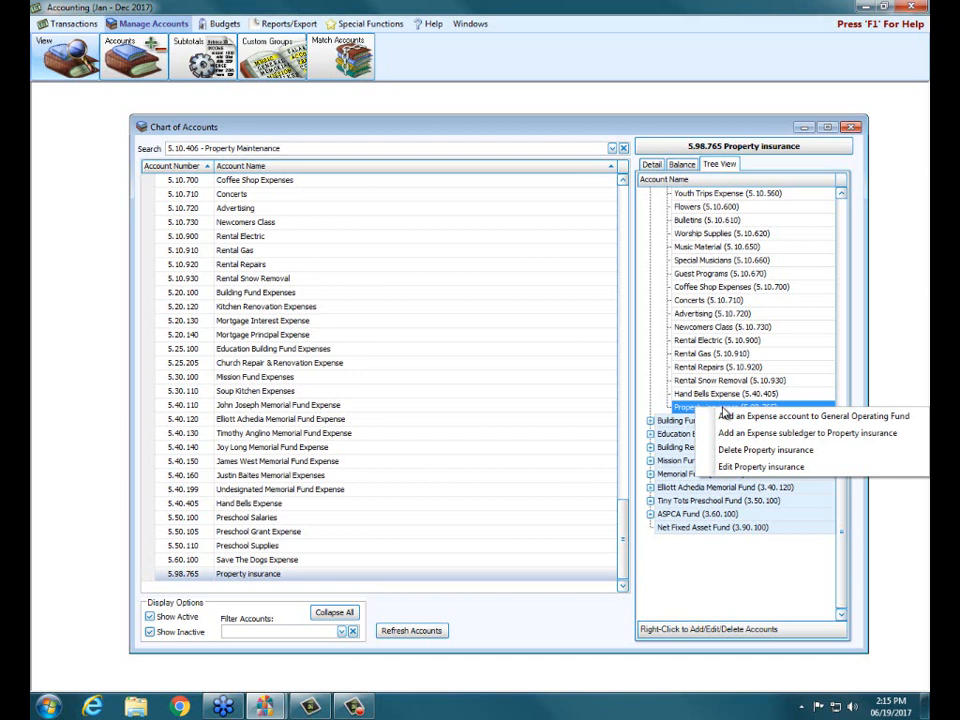
{"action": "left_click", "coordinate": [772, 438]}
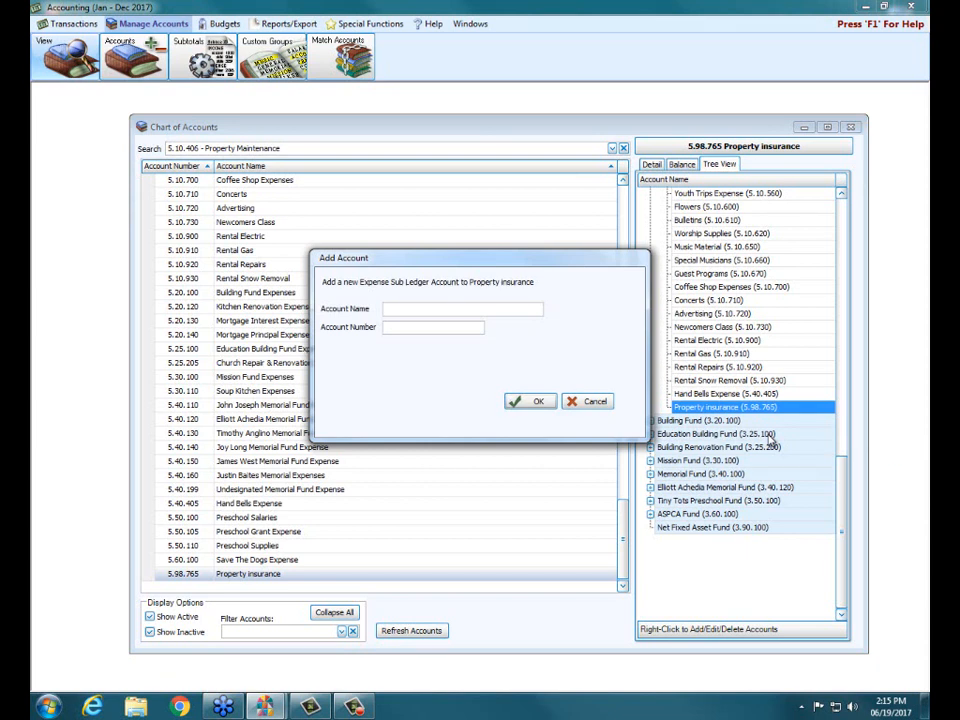
{"action": "type", "text": "Church Insurance"}
{"action": "key", "text": "Tab"}
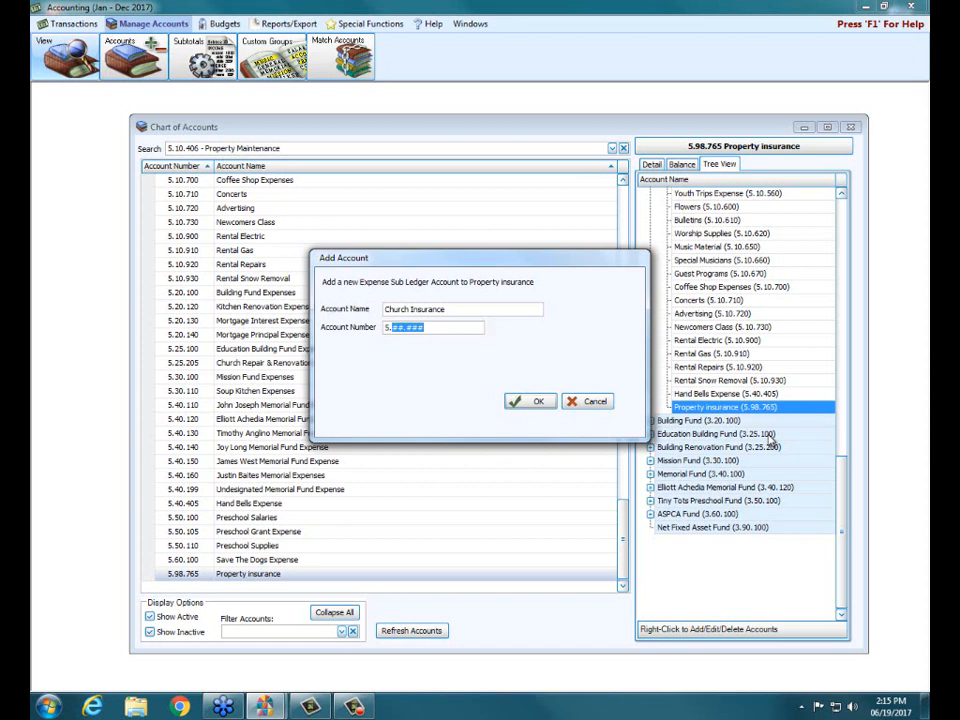
{"action": "type", "text": "98.765"}
{"action": "left_click", "coordinate": [537, 401]}
{"action": "key", "text": "BackSpace"}
{"action": "type", "text": "1"}
{"action": "left_click", "coordinate": [523, 407]}
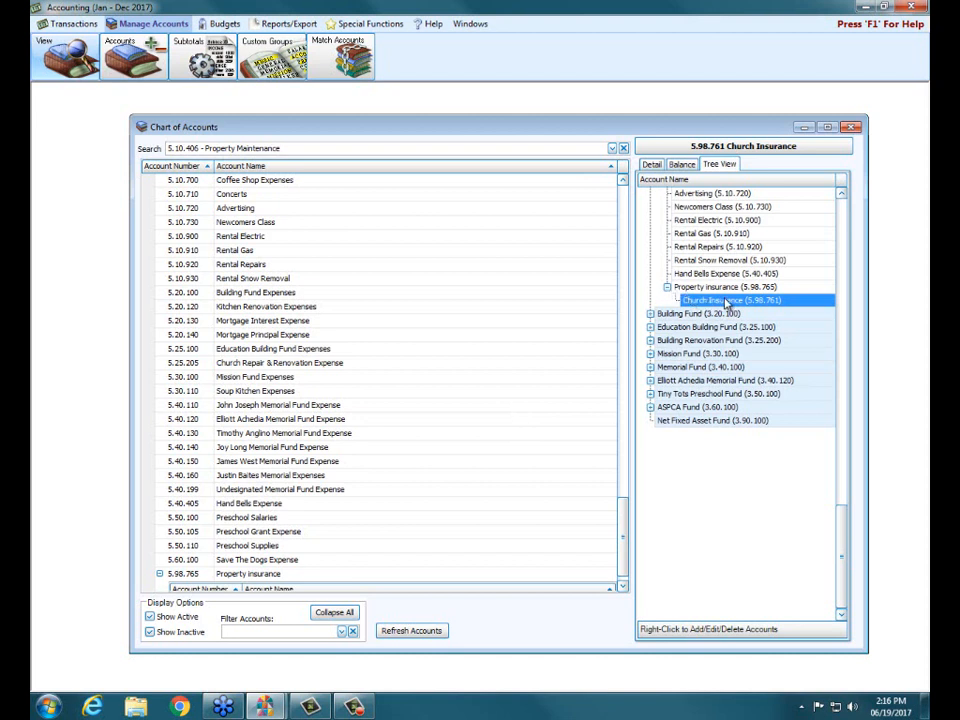
Add the expense subledger "Parsonage Insurance" numbered 5.98.762 under the Property insurance account.
{"action": "left_click", "coordinate": [694, 288]}
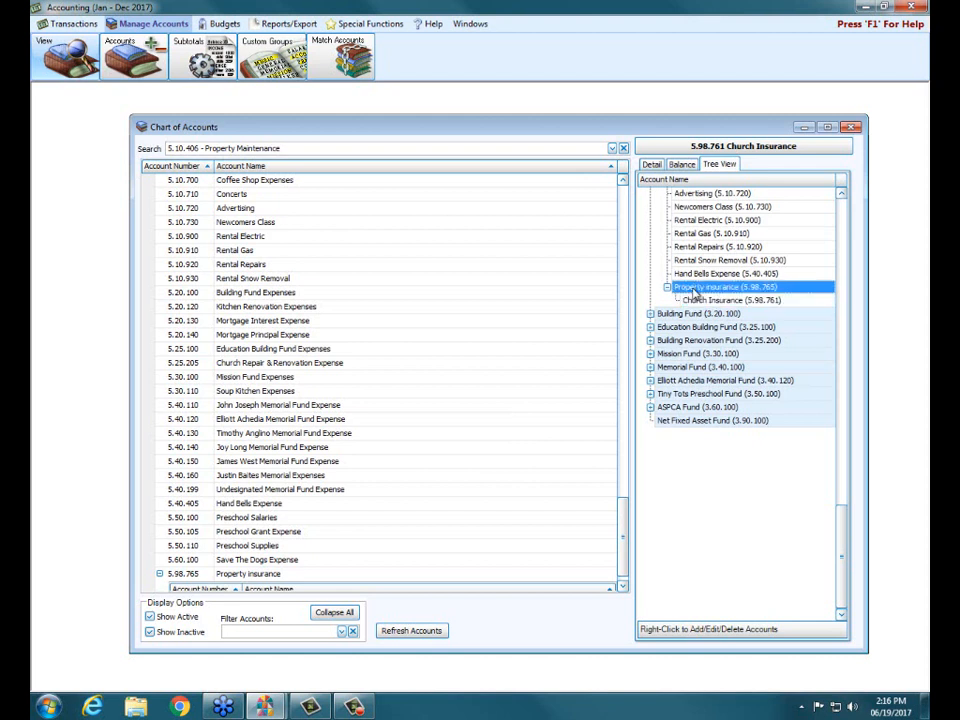
{"action": "right_click", "coordinate": [694, 292]}
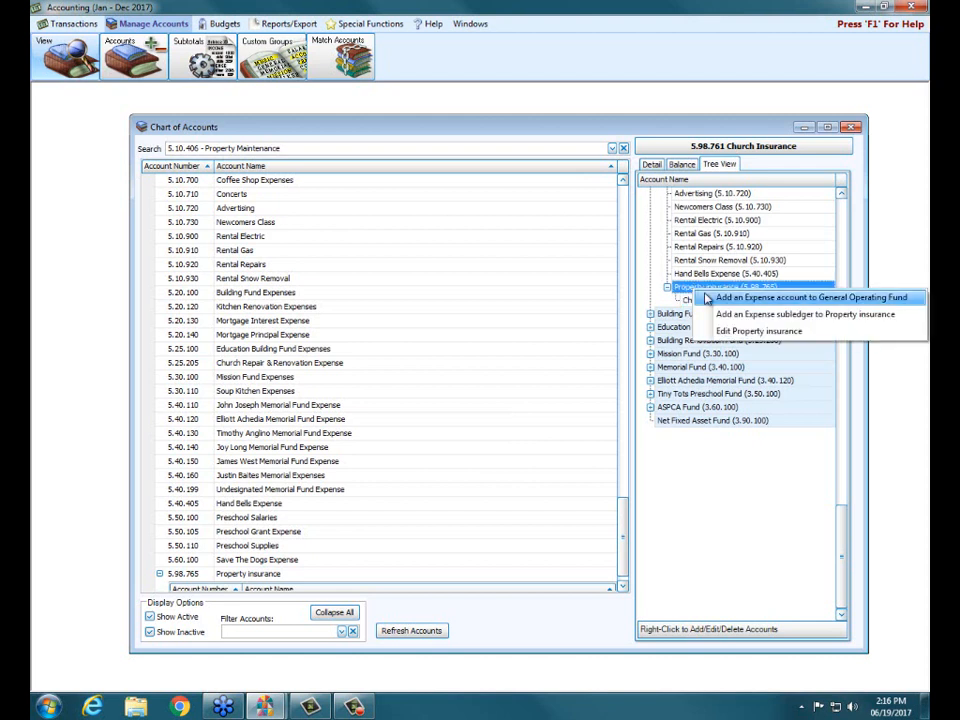
{"action": "left_click", "coordinate": [724, 316]}
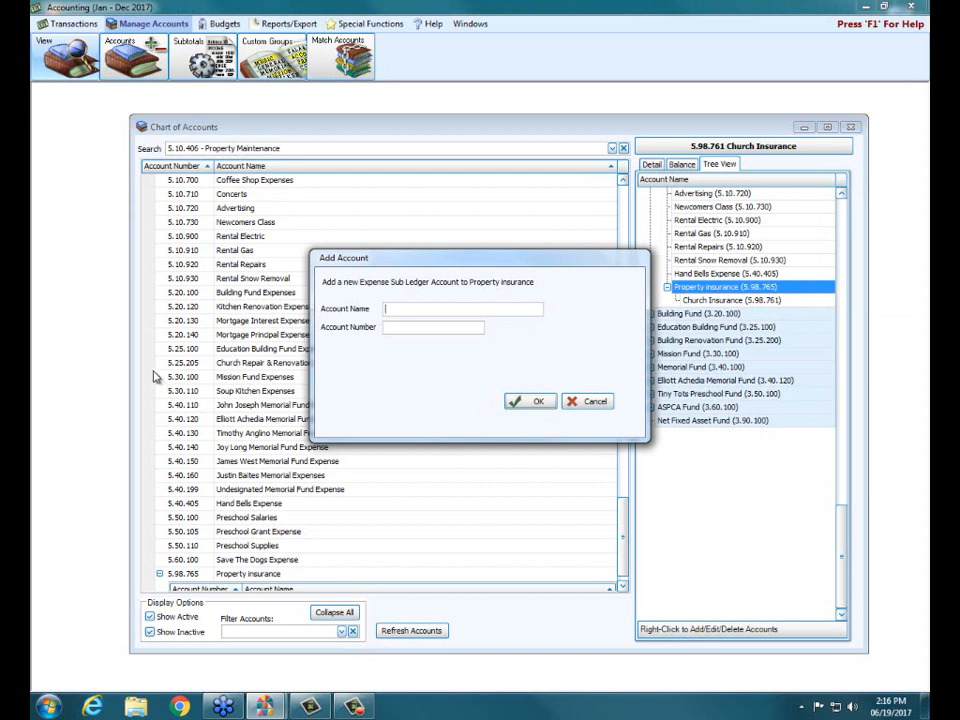
{"action": "type", "text": "Parsonage is"}
{"action": "key", "text": "BackSpace"}
{"action": "key", "text": "BackSpace"}
{"action": "type", "text": "Insurance"}
{"action": "key", "text": "Tab"}
{"action": "type", "text": "98765"}
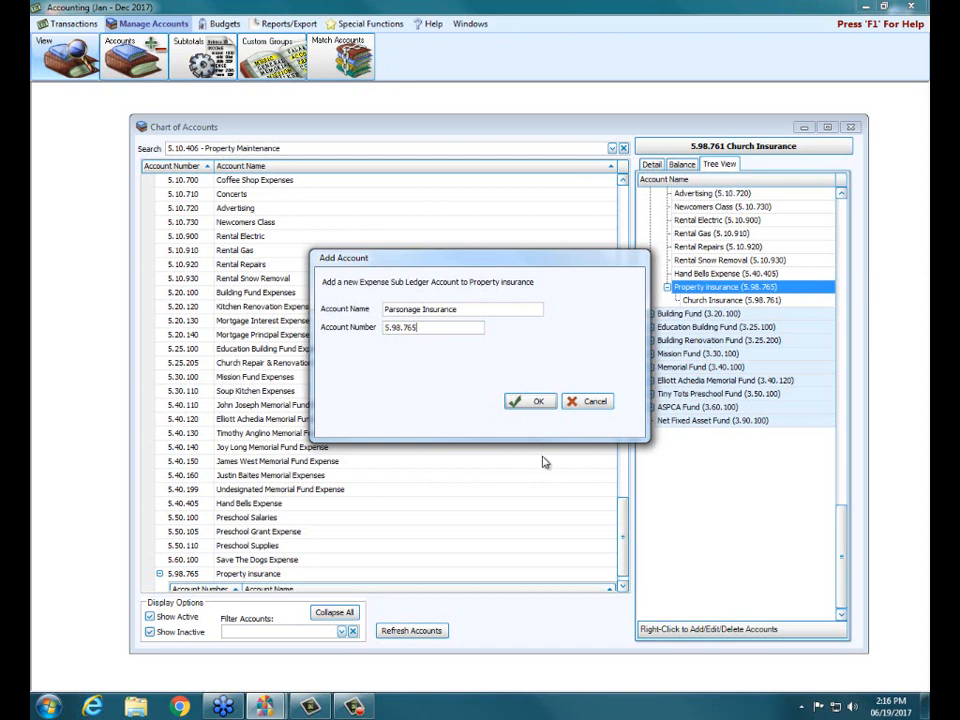
{"action": "left_click", "coordinate": [533, 402]}
{"action": "left_click", "coordinate": [428, 327]}
{"action": "key", "text": "BackSpace"}
{"action": "type", "text": "2"}
{"action": "left_click", "coordinate": [522, 401]}
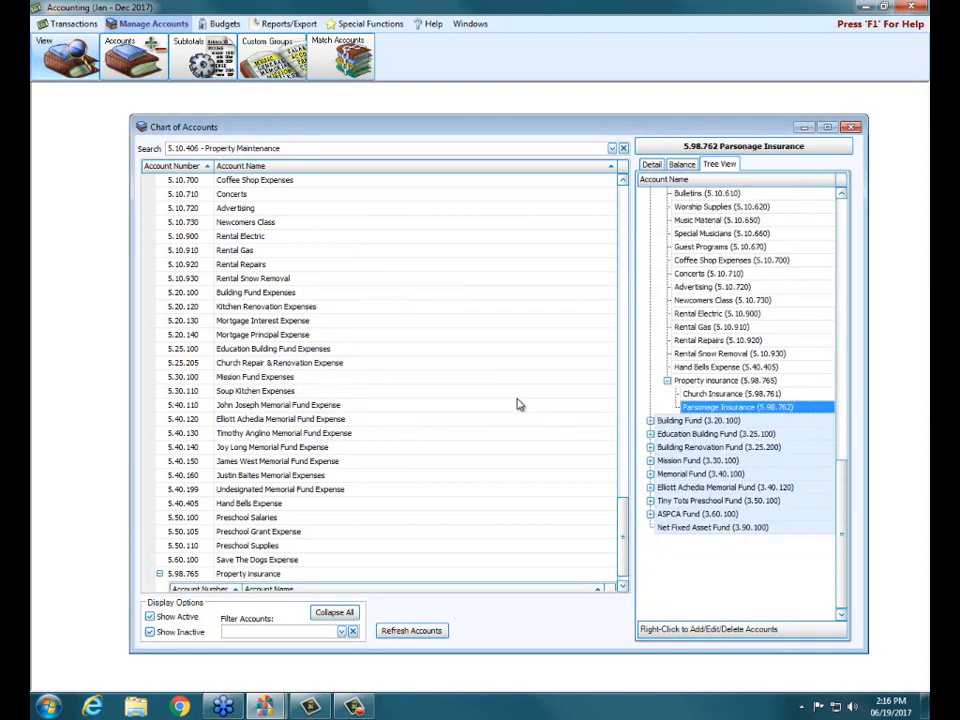
Examine the Property insurance account and its subledgers in the tree, and close the chart of accounts.
{"action": "left_click", "coordinate": [715, 384]}
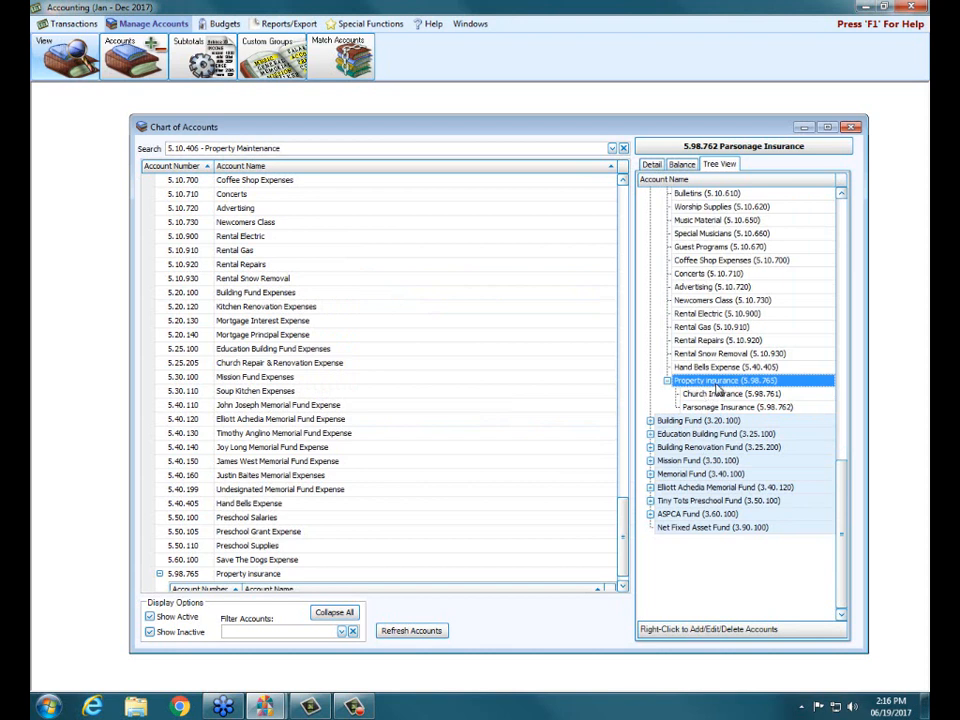
{"action": "left_click", "coordinate": [712, 397]}
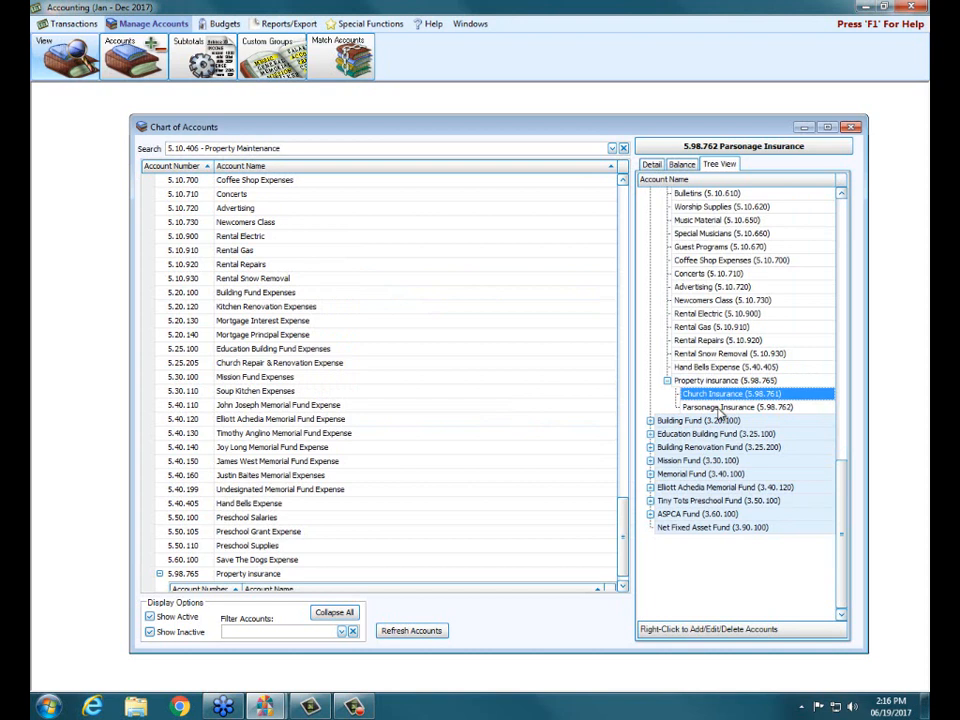
{"action": "left_click", "coordinate": [708, 381]}
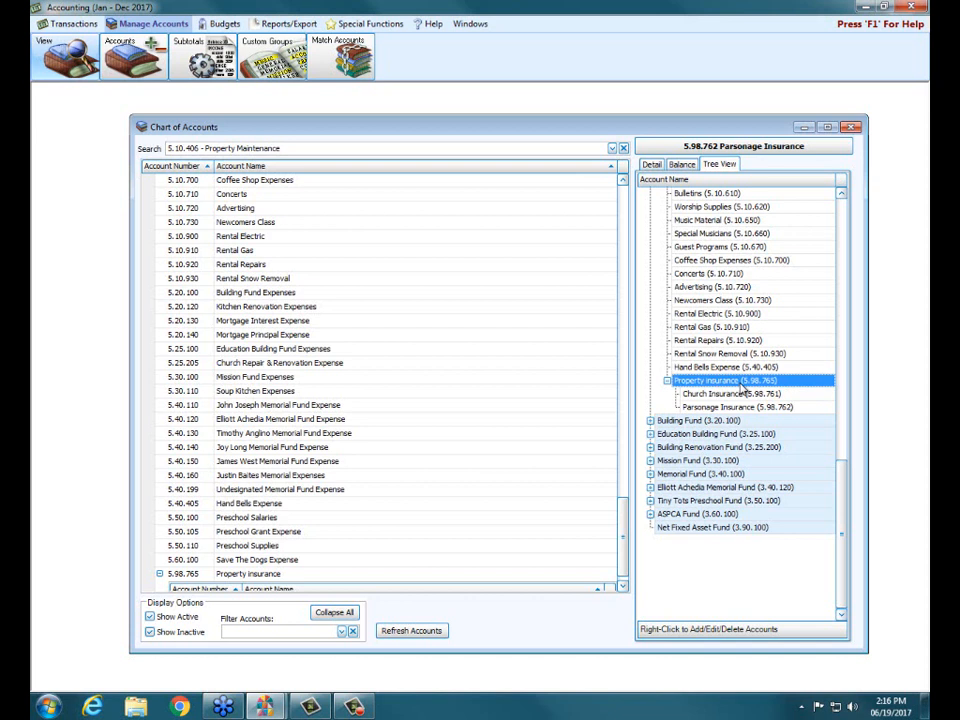
{"action": "left_click", "coordinate": [851, 127]}
Expand the Total Fund Balances detail in the Balance Sheet options and preview the report for June 2017.
{"action": "left_click", "coordinate": [285, 23]}
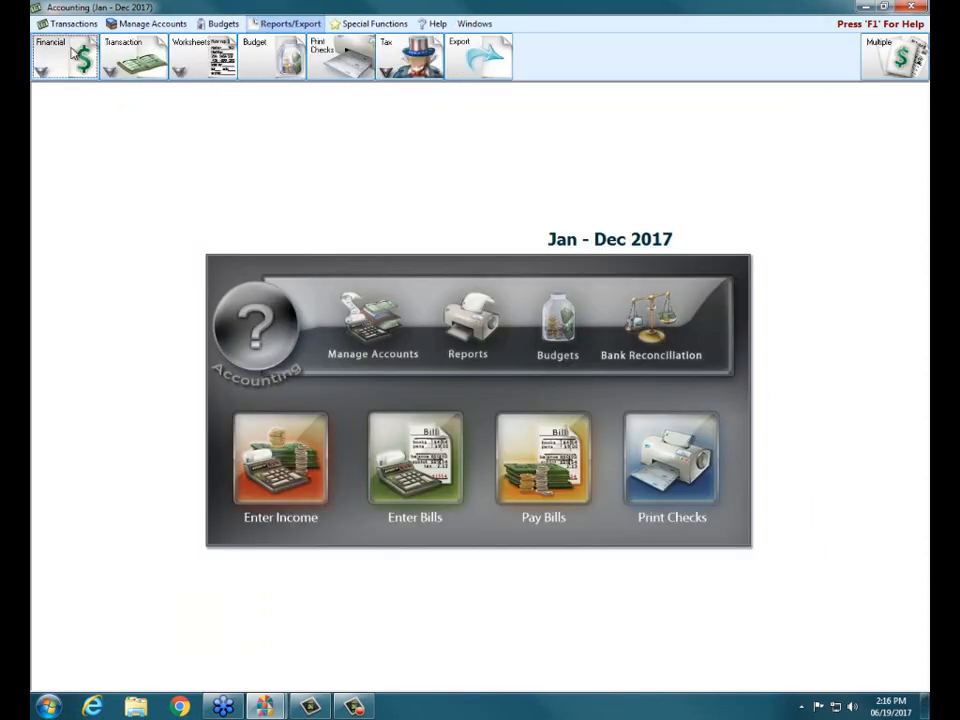
{"action": "left_click", "coordinate": [60, 58]}
{"action": "left_click", "coordinate": [81, 89]}
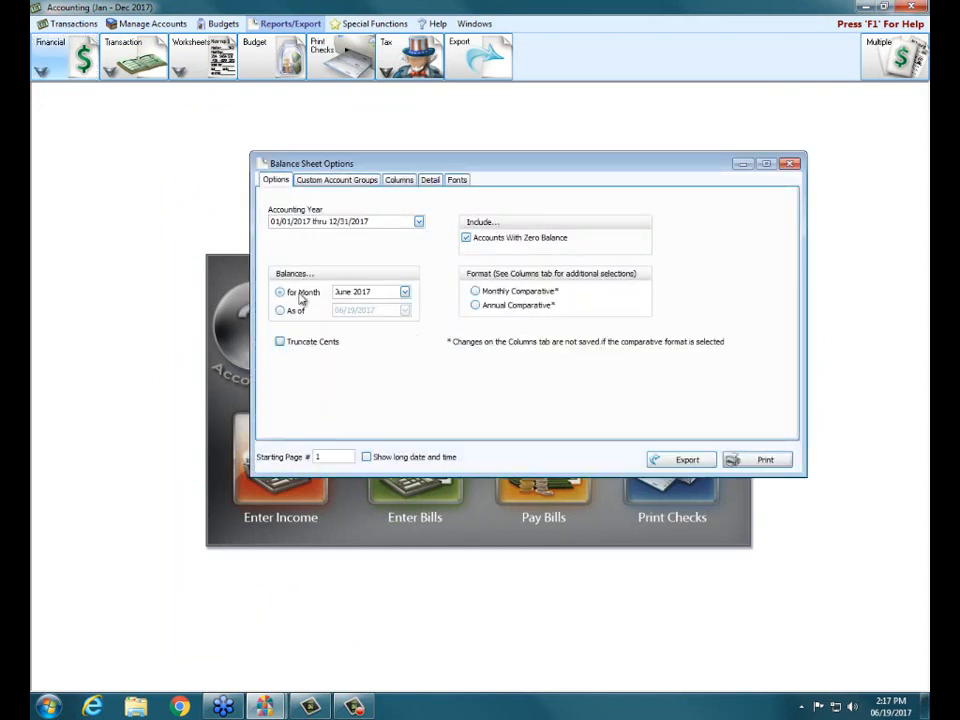
{"action": "left_click", "coordinate": [430, 183]}
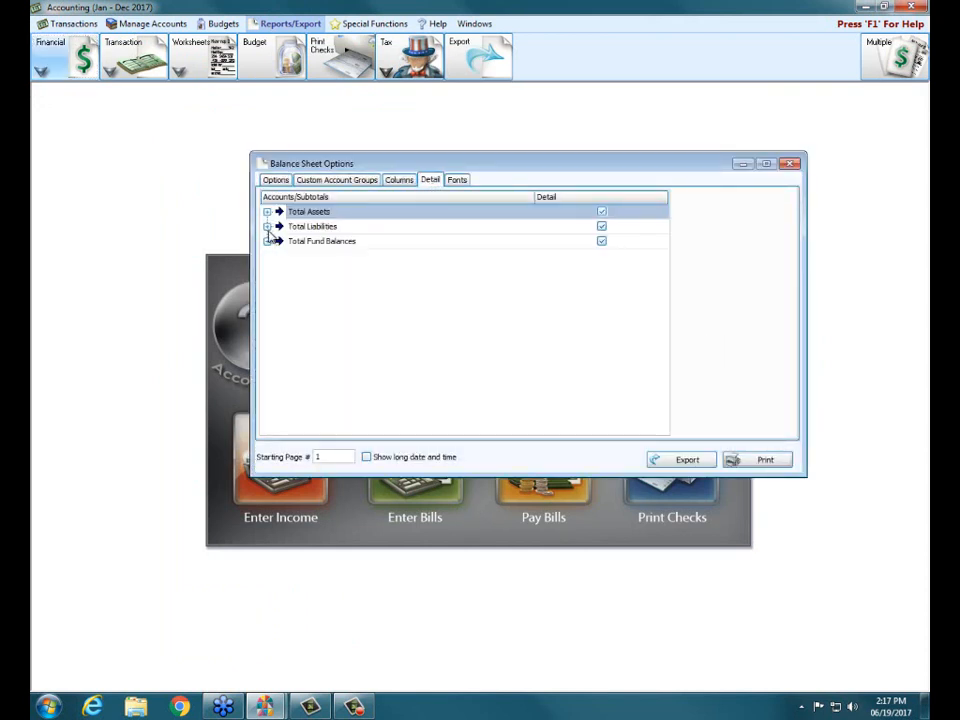
{"action": "left_click", "coordinate": [267, 241]}
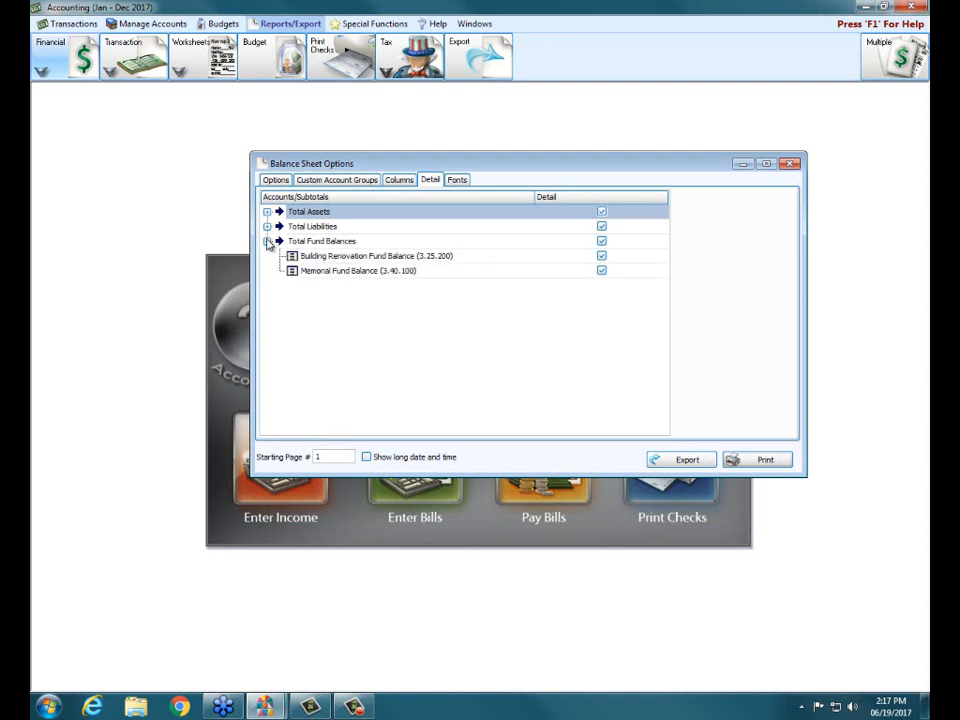
{"action": "left_click", "coordinate": [760, 460]}
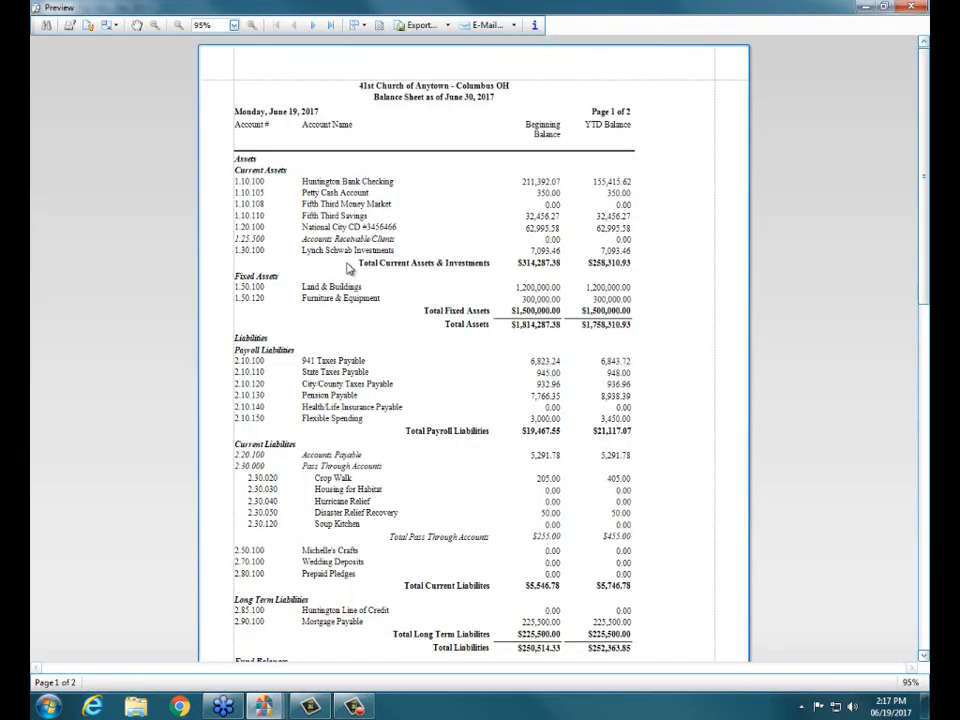
Review the balance sheet's liabilities and fund balances, including how the sub funds and pass through accounts are itemized.
{"action": "scroll", "coordinate": [405, 287], "scroll_direction": "down", "scroll_amount": 8}
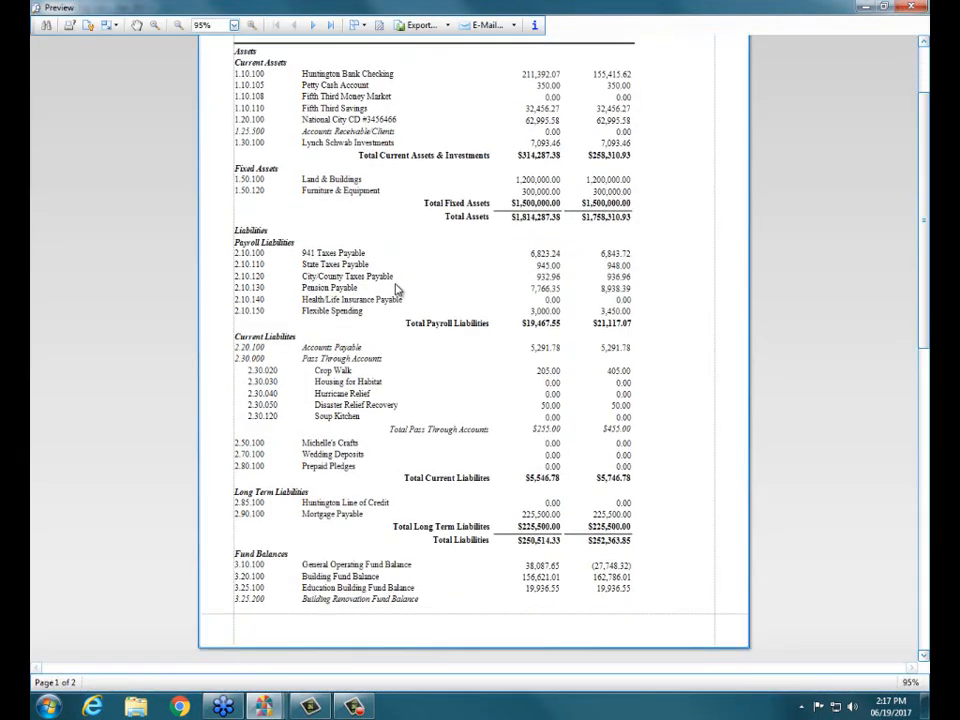
{"action": "scroll", "coordinate": [396, 288], "scroll_direction": "down", "scroll_amount": 3}
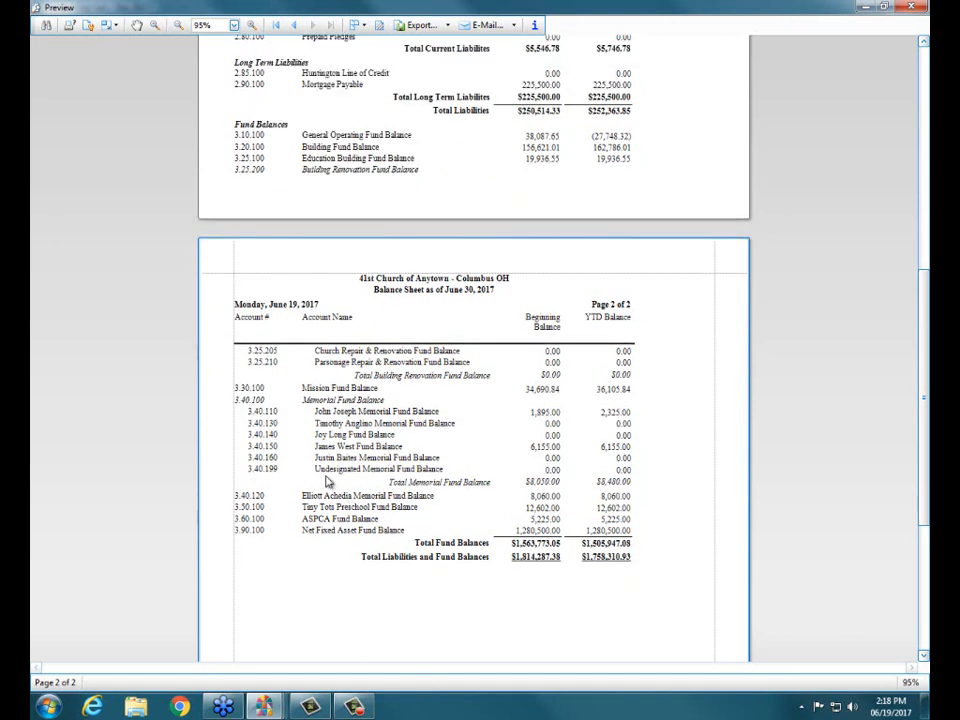
{"action": "scroll", "coordinate": [322, 472], "scroll_direction": "down", "scroll_amount": 2}
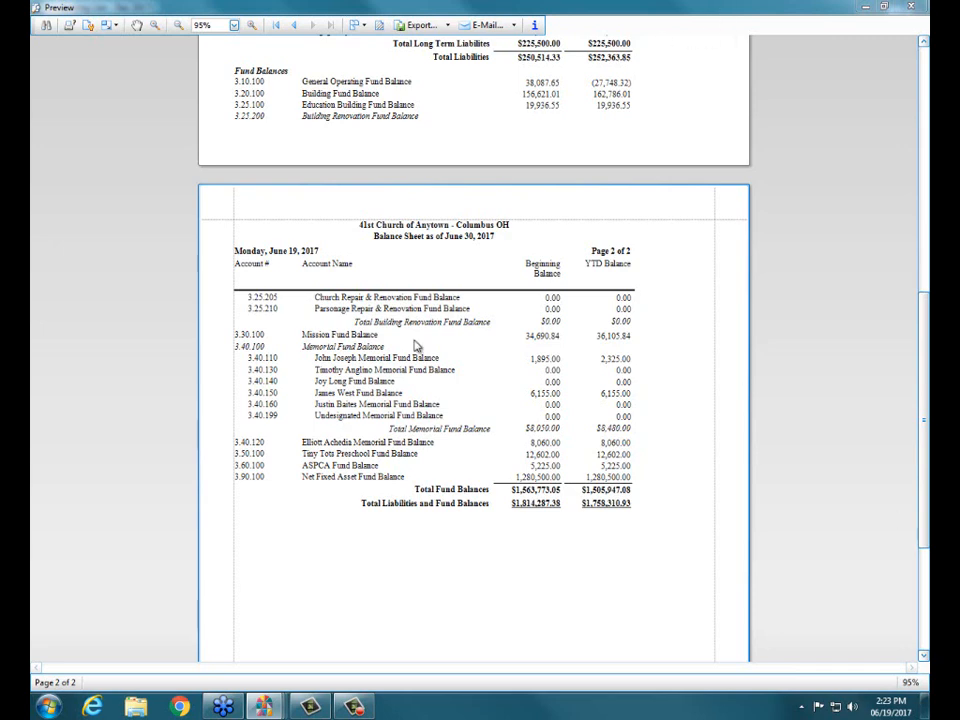
{"action": "scroll", "coordinate": [414, 343], "scroll_direction": "down", "scroll_amount": 3}
{"action": "scroll", "coordinate": [414, 343], "scroll_direction": "up", "scroll_amount": 8}
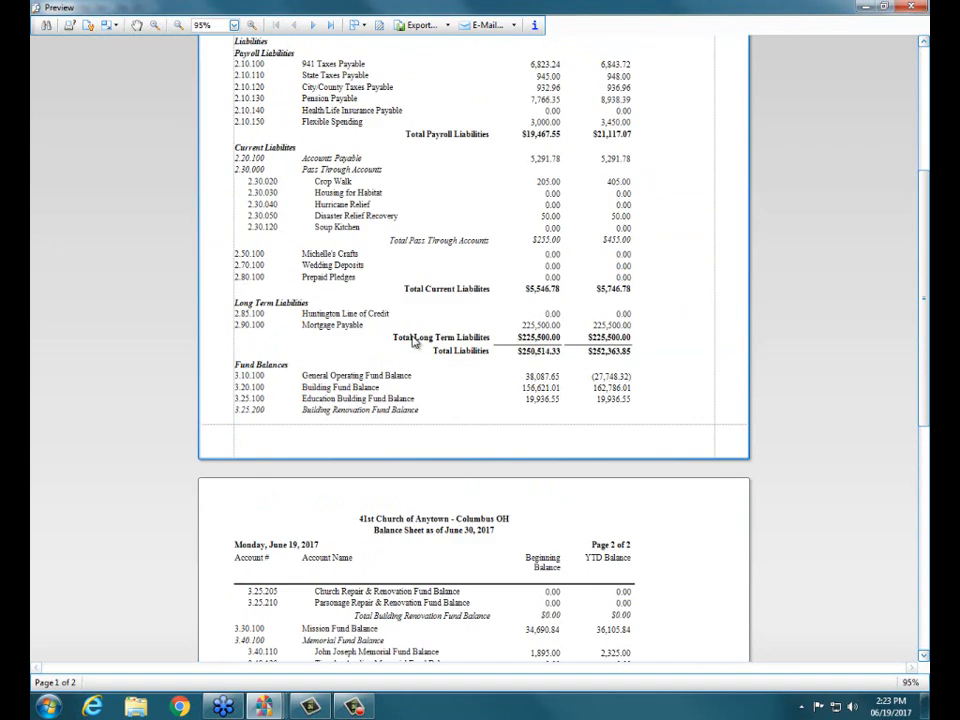
{"action": "scroll", "coordinate": [414, 343], "scroll_direction": "up", "scroll_amount": 2}
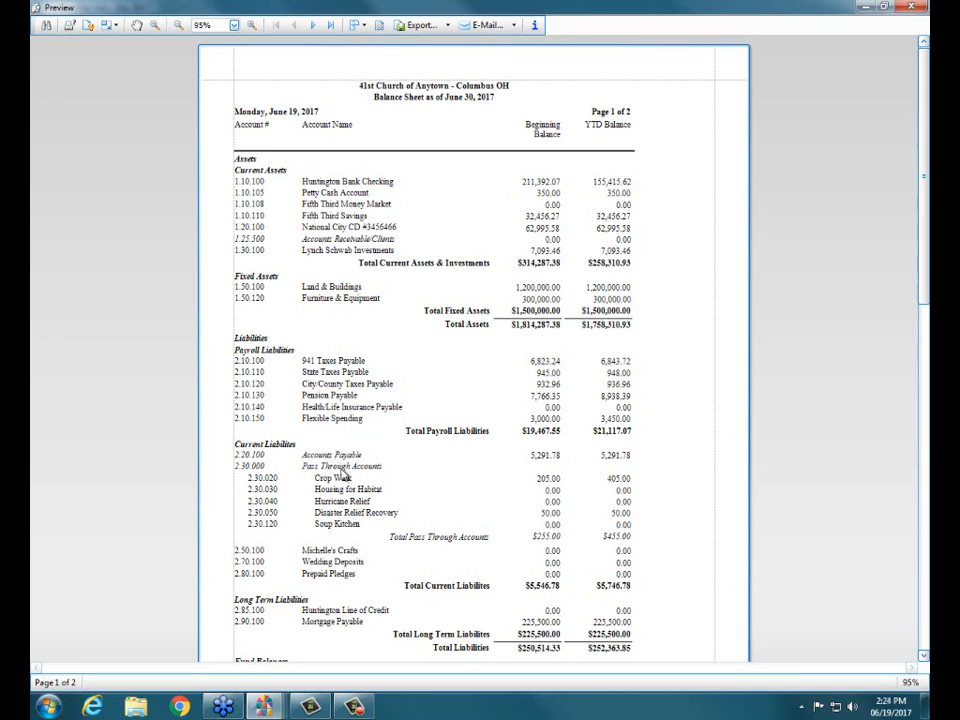
{"action": "scroll", "coordinate": [147, 398], "scroll_direction": "down", "scroll_amount": 1}
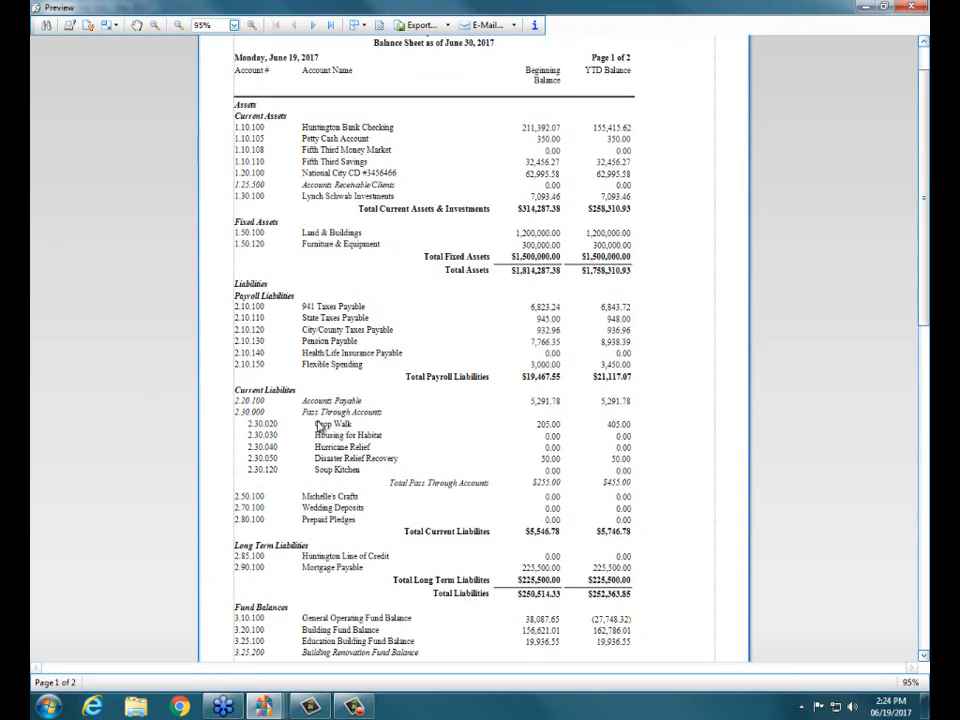
{"action": "scroll", "coordinate": [338, 425], "scroll_direction": "down", "scroll_amount": 1}
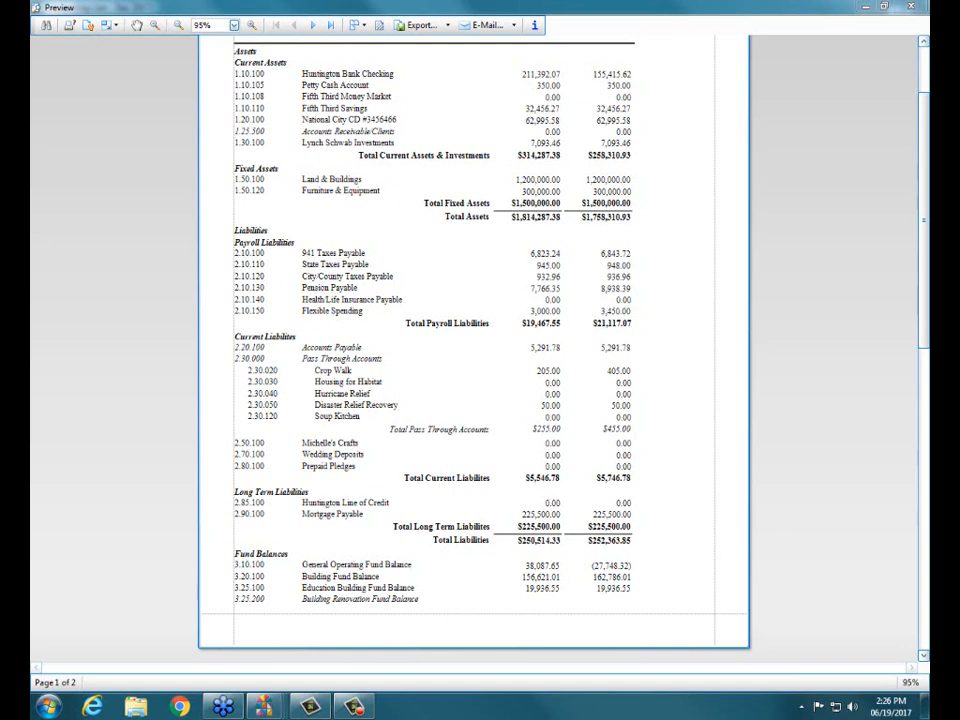
{"action": "left_click", "coordinate": [919, 181]}
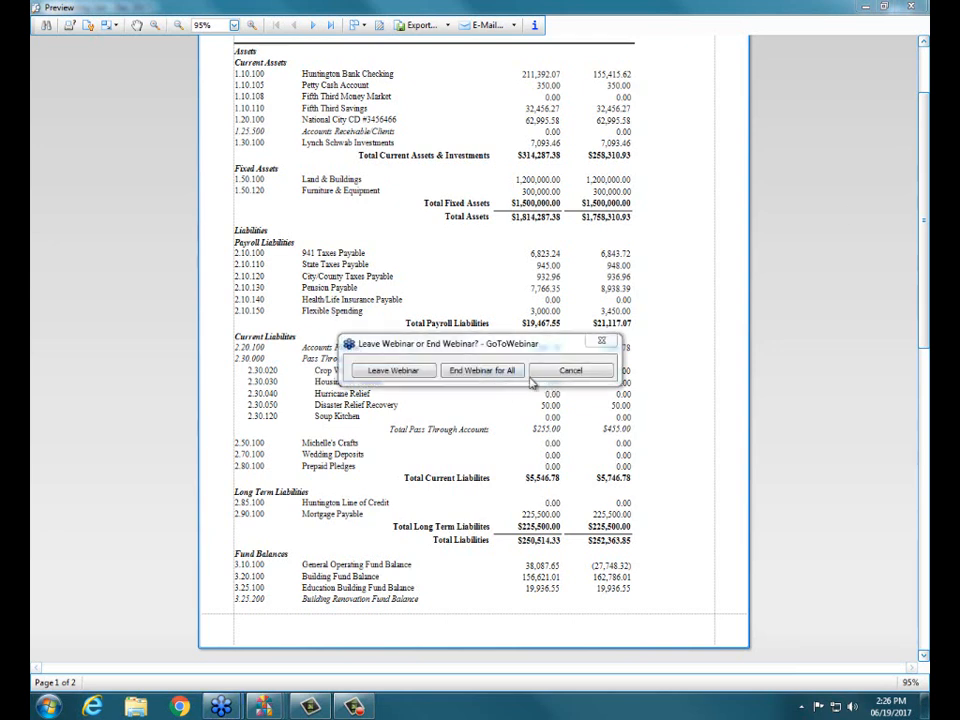
{"action": "left_click", "coordinate": [502, 372]}
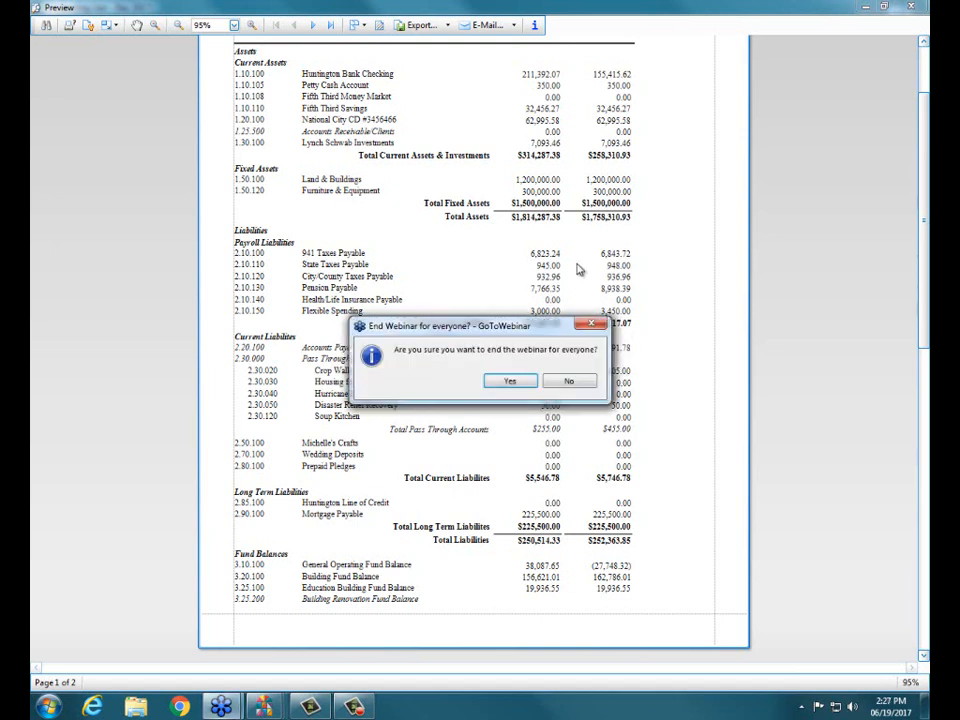